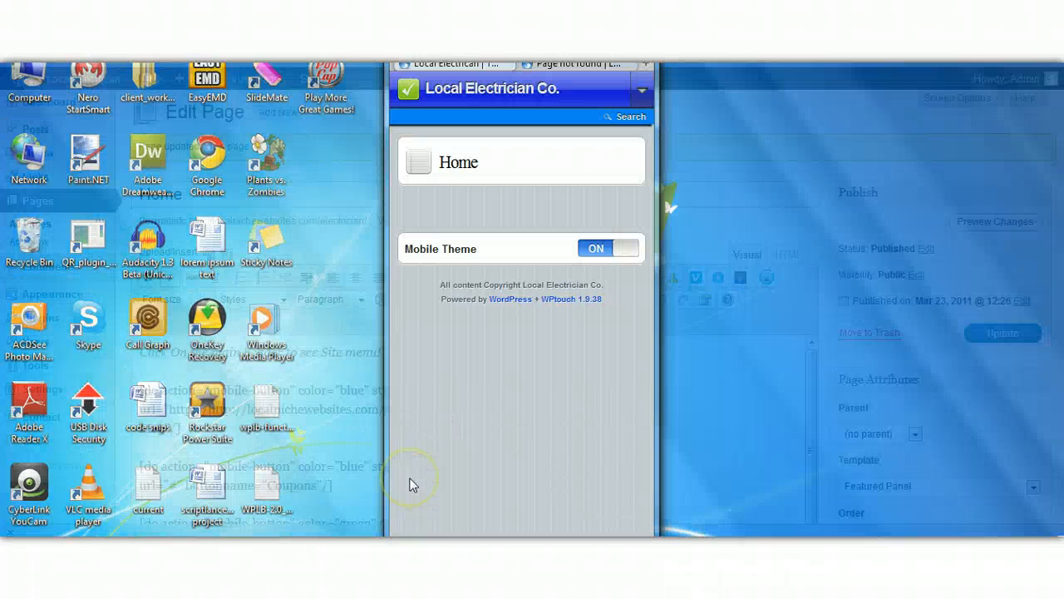
Switch the mobile theme off, look over the full desktop version of the electrician site, and switch the mobile theme back on
click(411, 484)
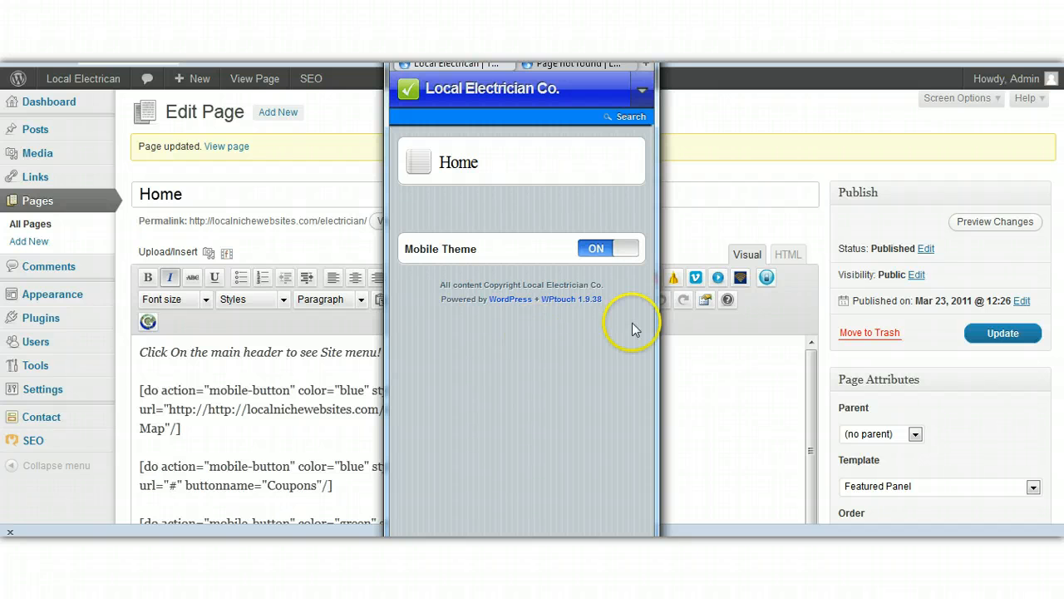
click(597, 249)
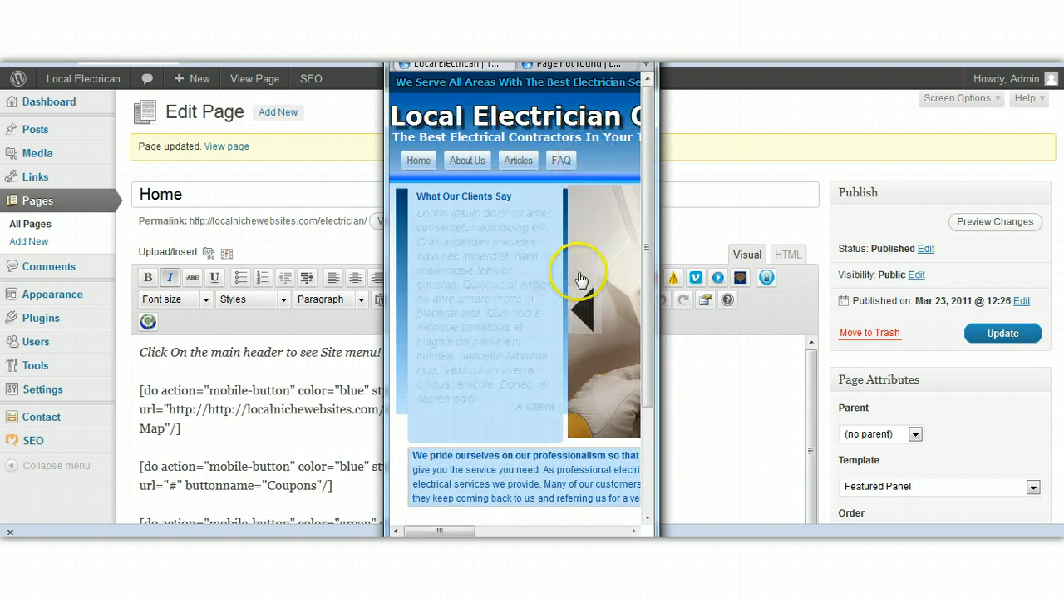
drag(463, 530, 513, 533)
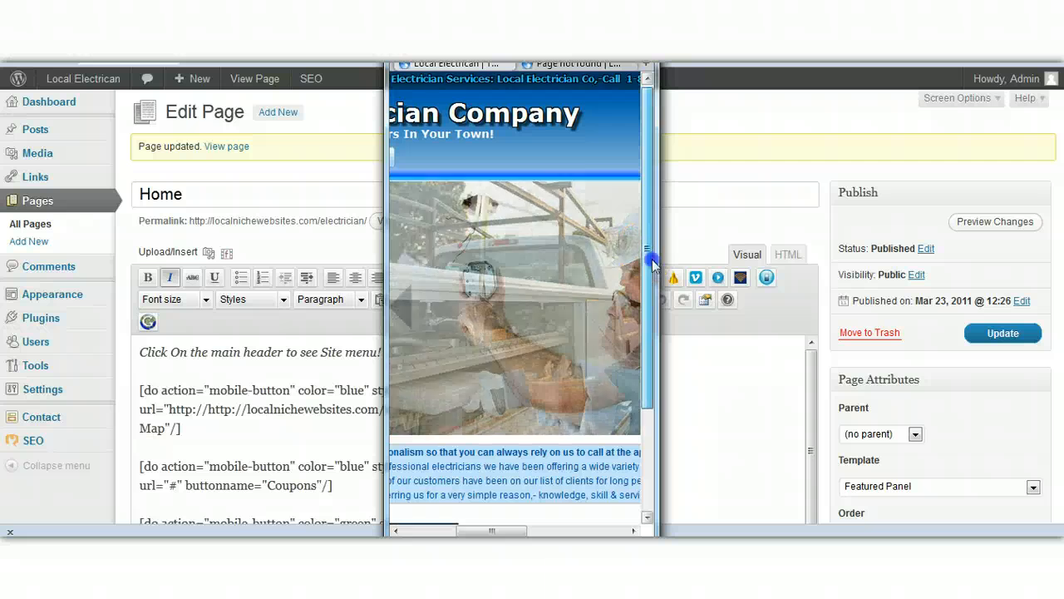
drag(651, 278, 648, 380)
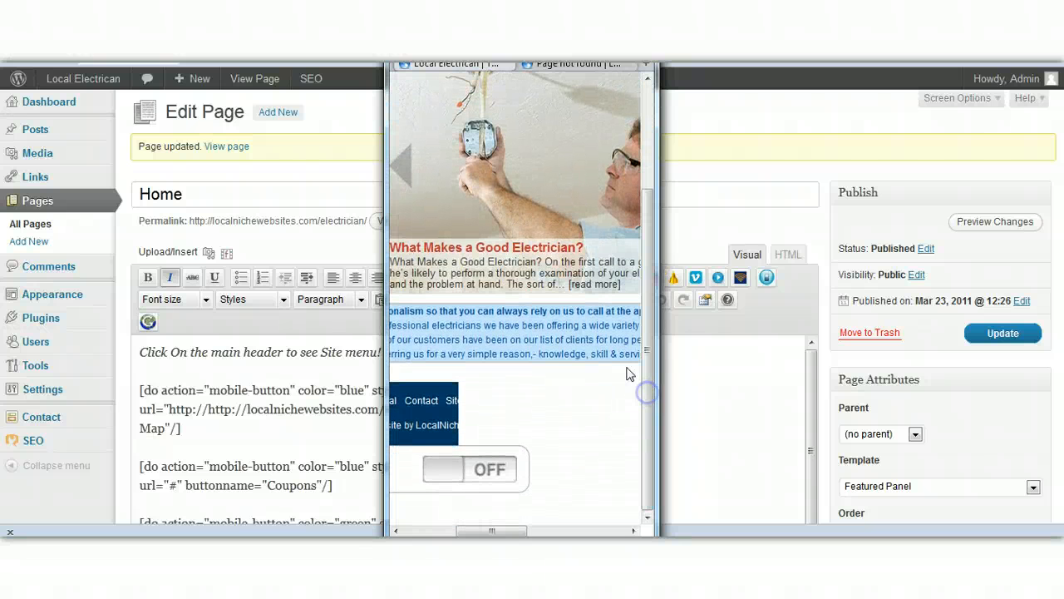
click(439, 470)
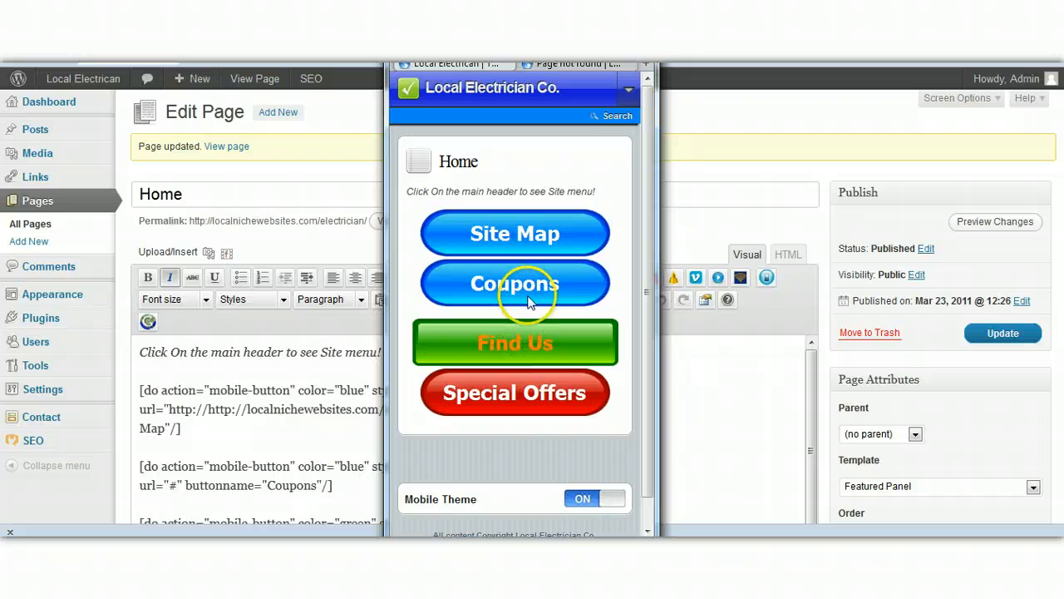
Test the Site Map button on the mobile home page and return to the home page
click(534, 236)
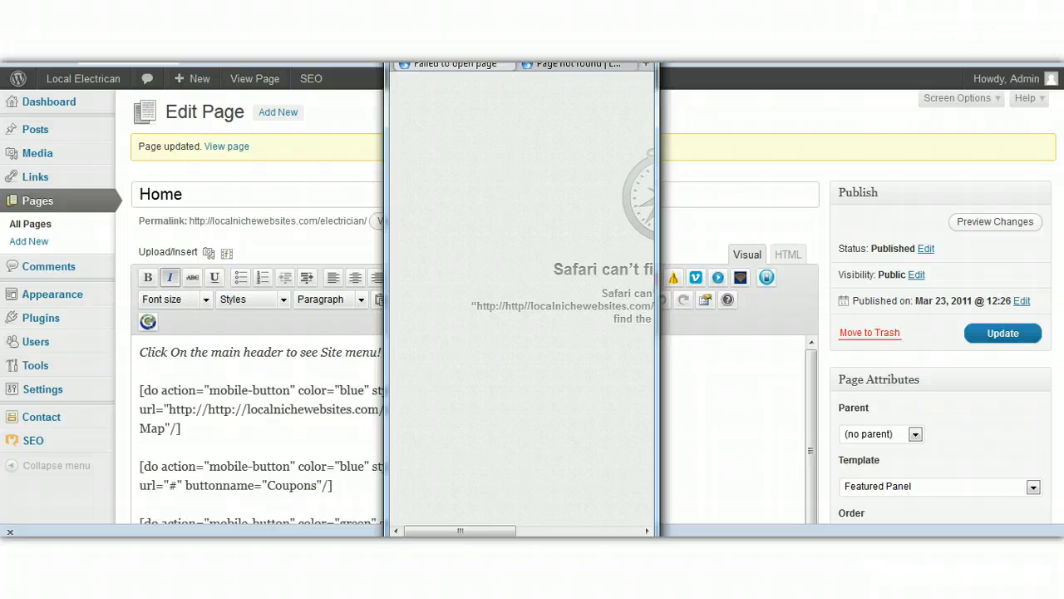
click(414, 64)
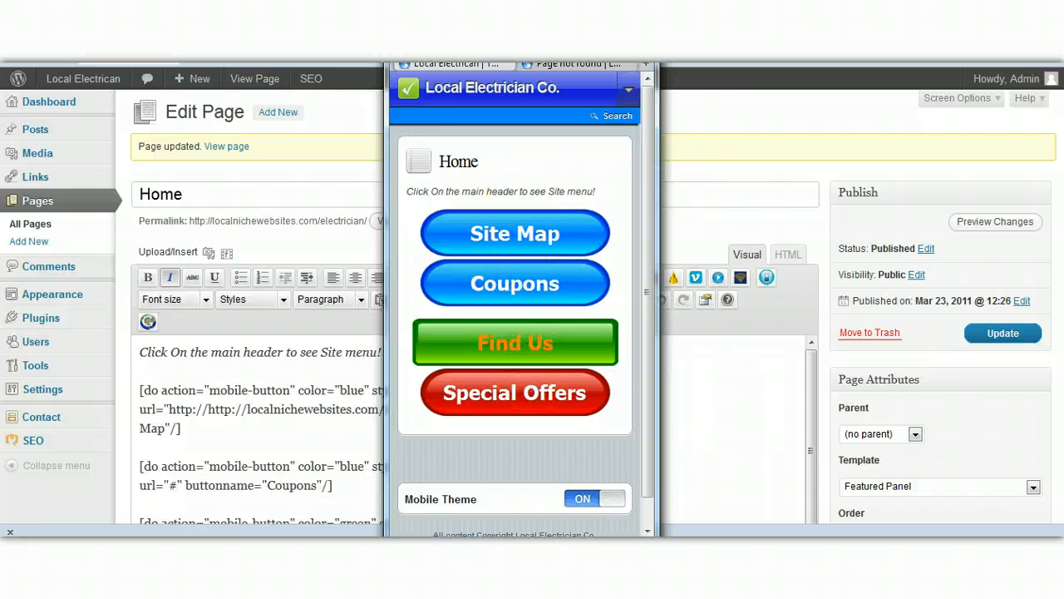
Switch to the WordPress admin and add a new page titled "Find Us" with the body text "Here's Where We Are,..."
key(alt+Tab)
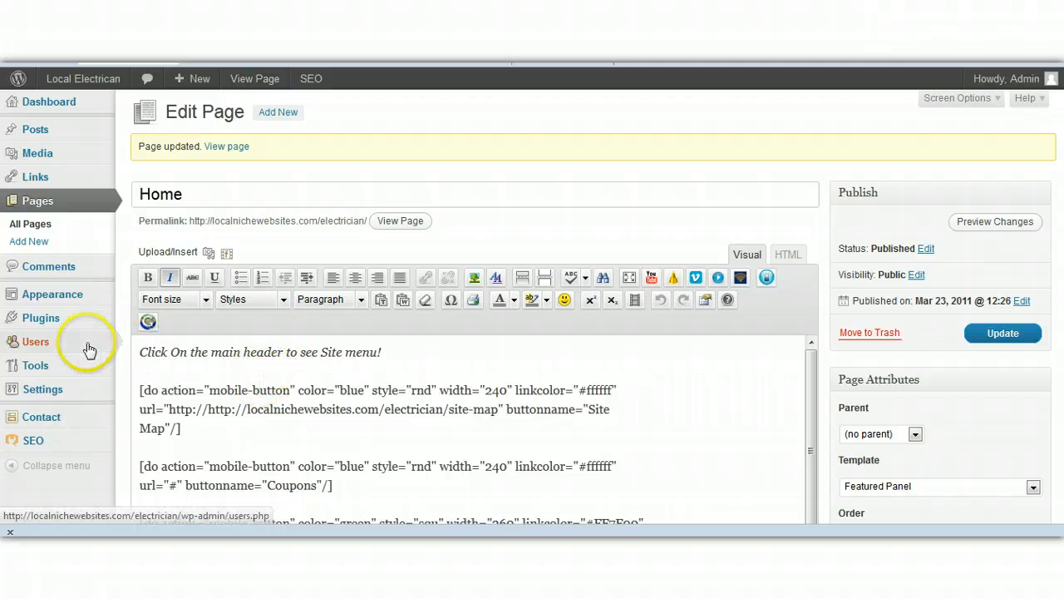
mouse_move(69, 331)
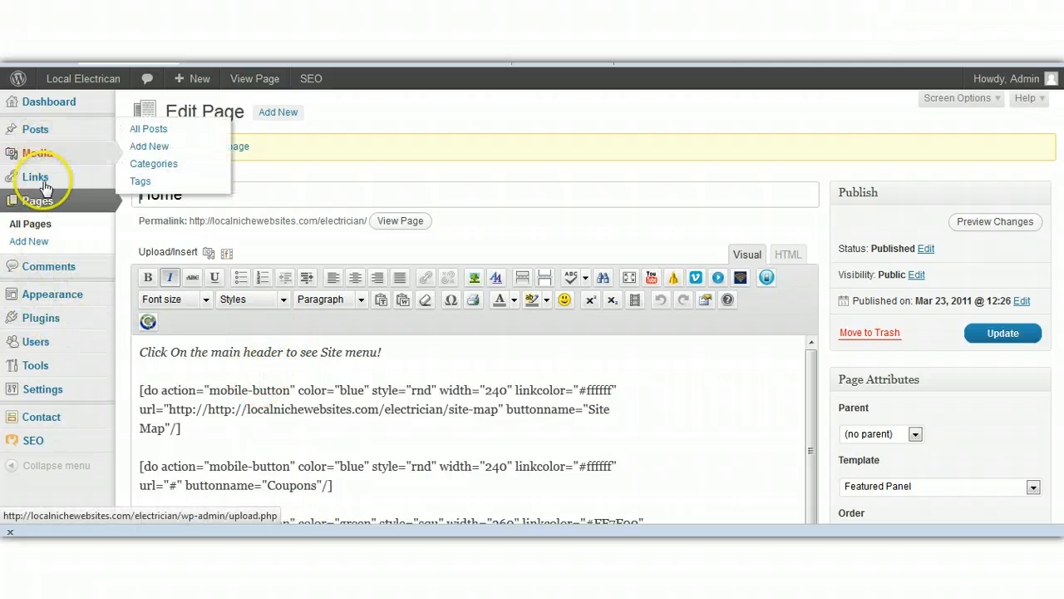
click(37, 244)
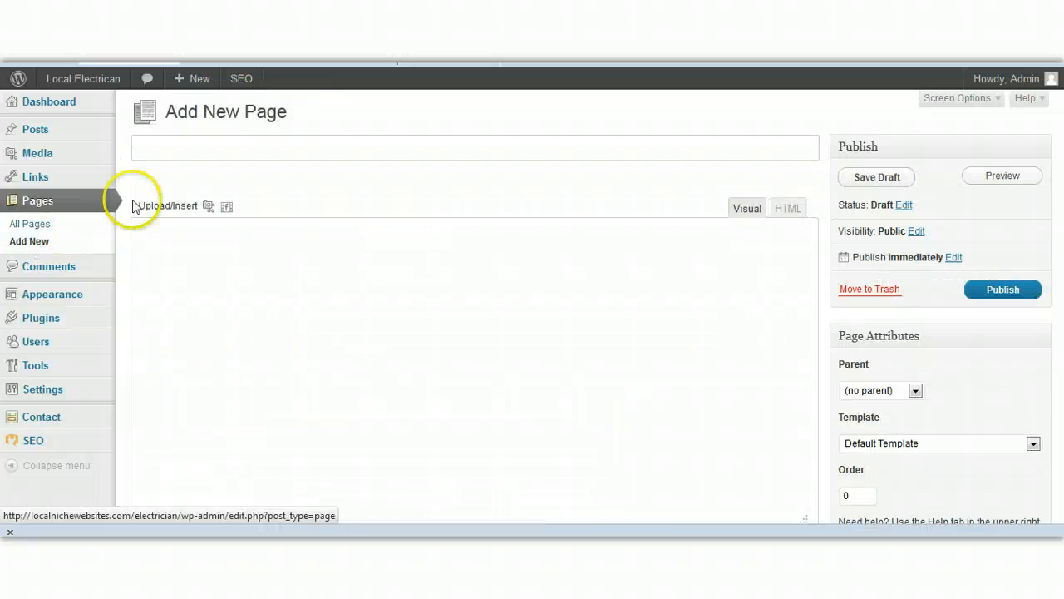
click(328, 147)
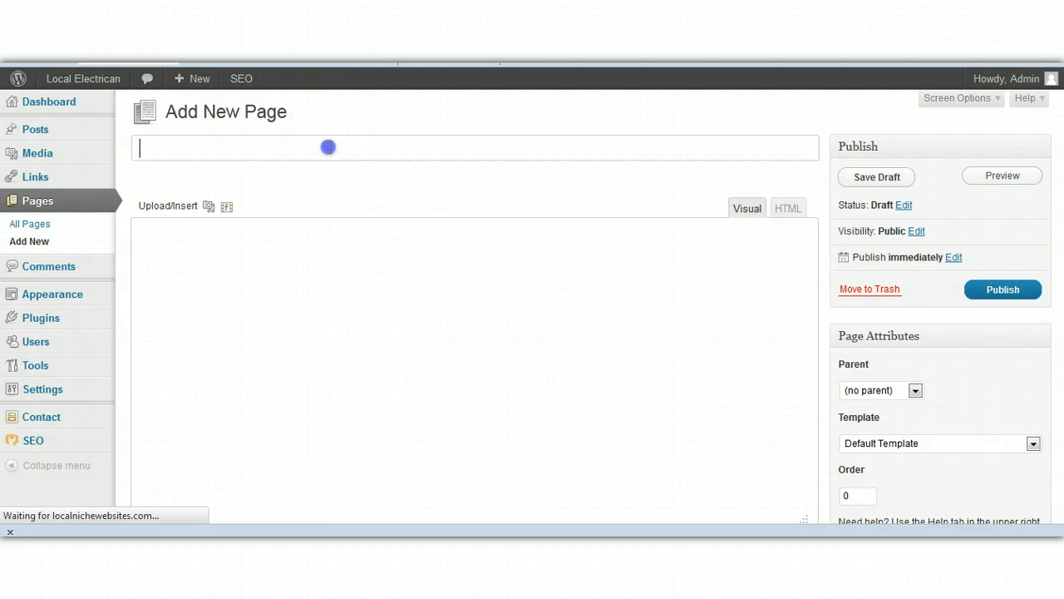
text(Find us)
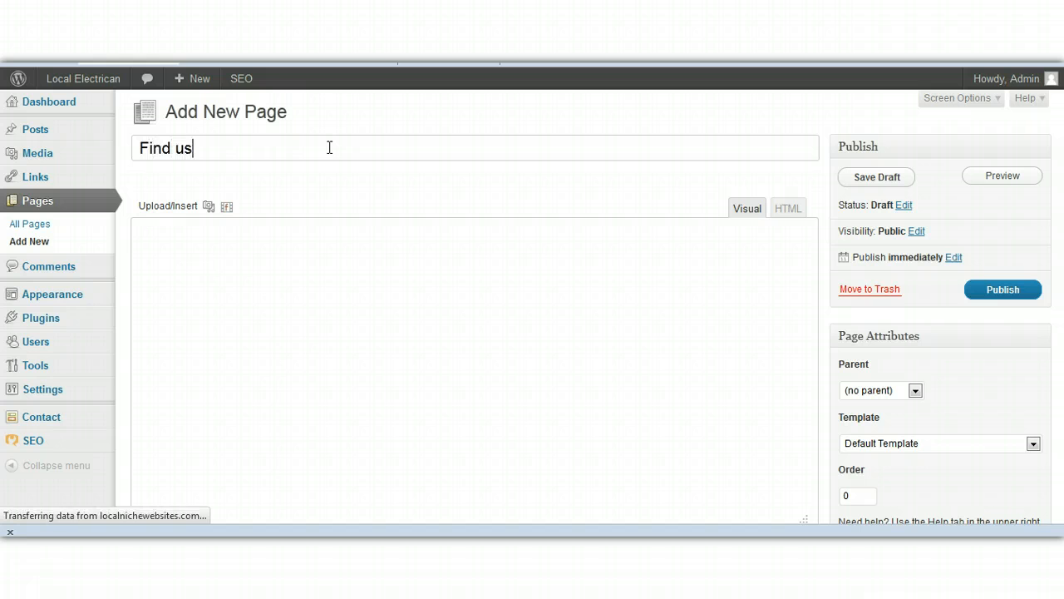
key(BackSpace)
key(BackSpace)
key(BackSpace)
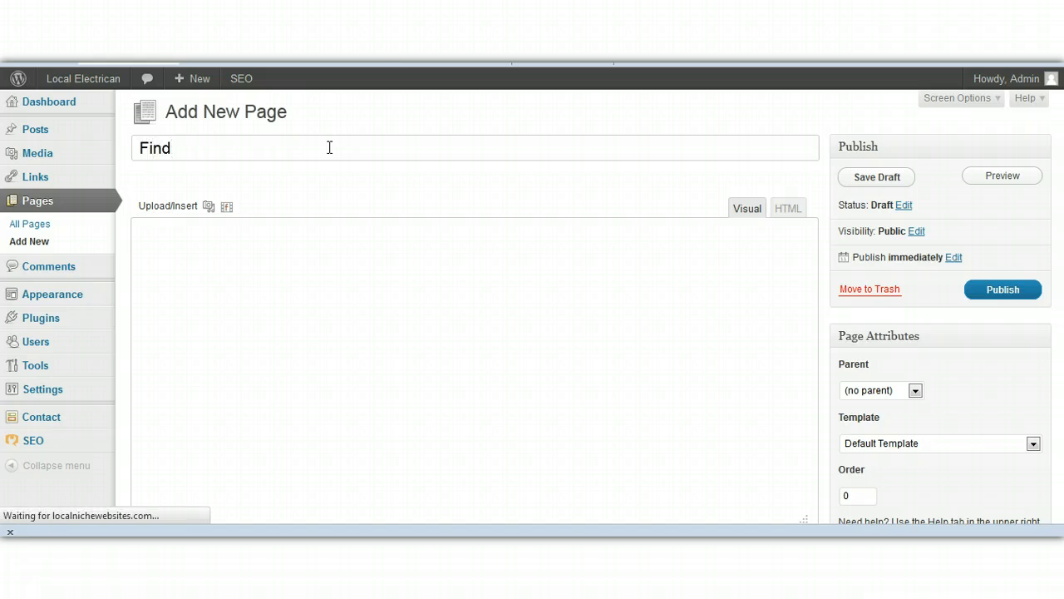
text(Us)
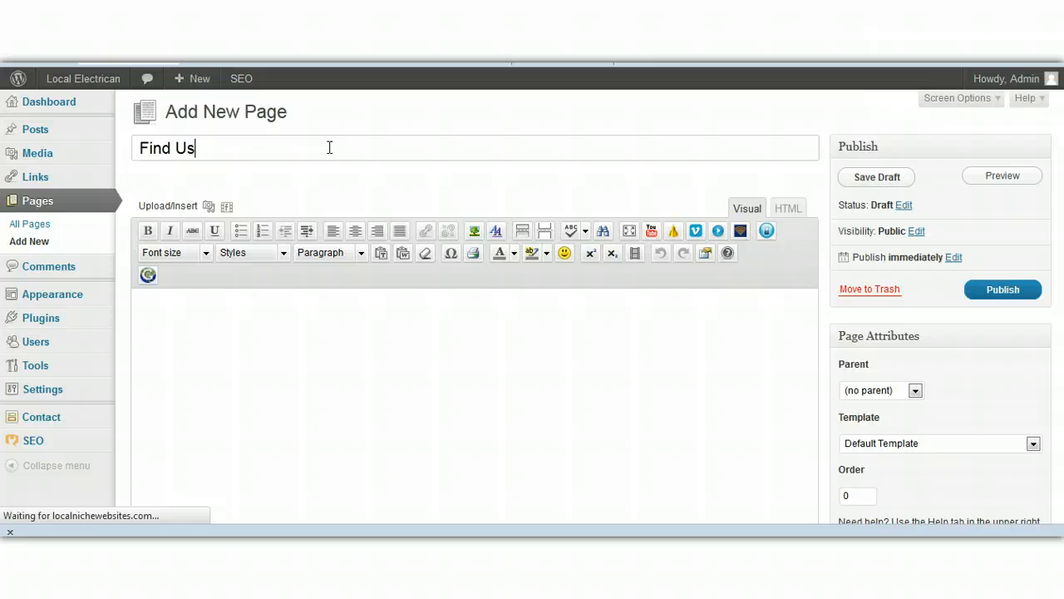
click(240, 326)
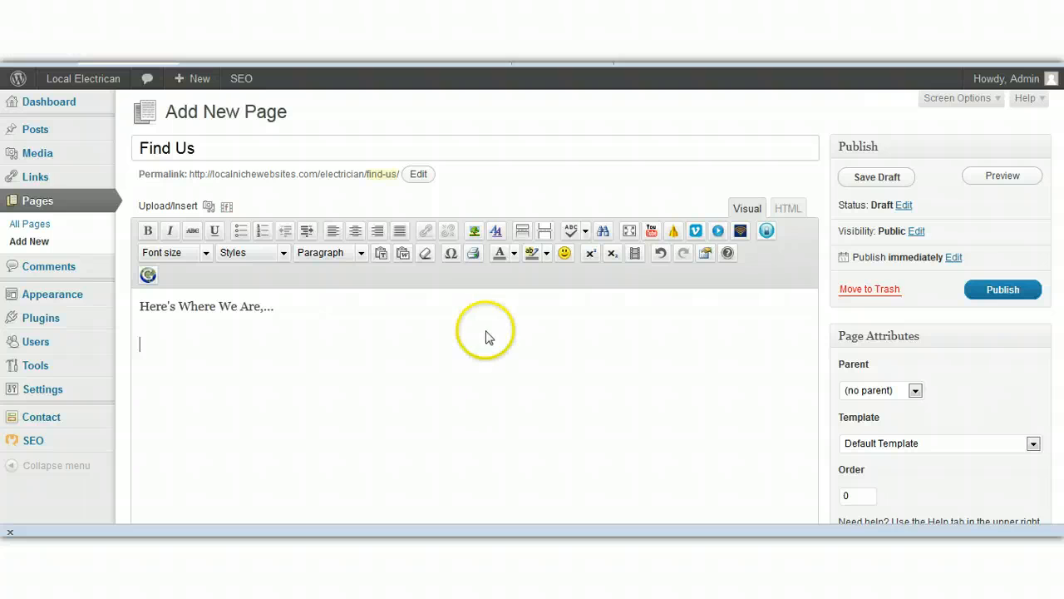
click(148, 275)
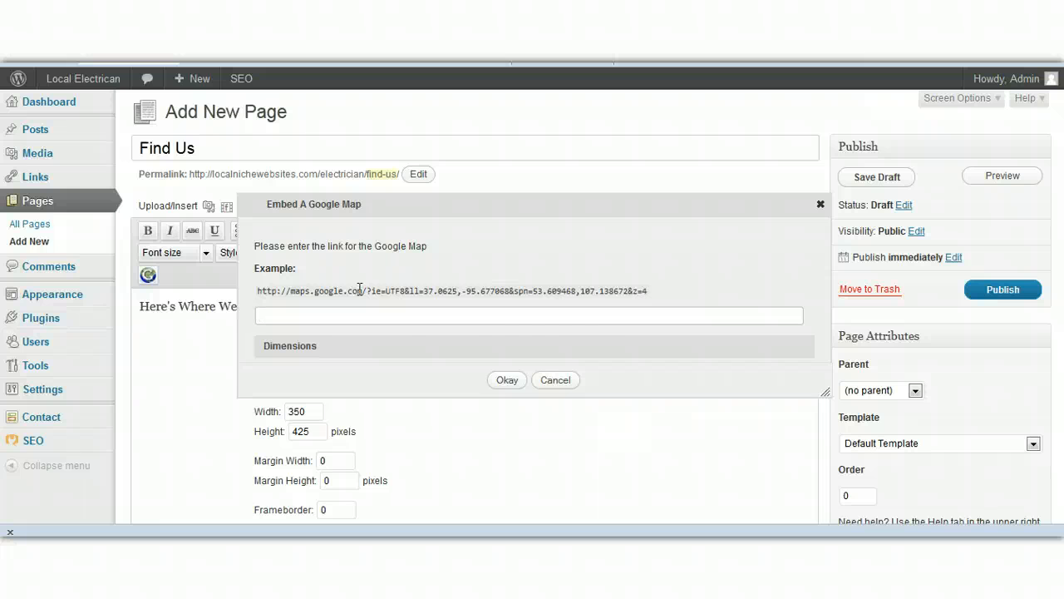
click(258, 292)
drag(481, 292, 672, 298)
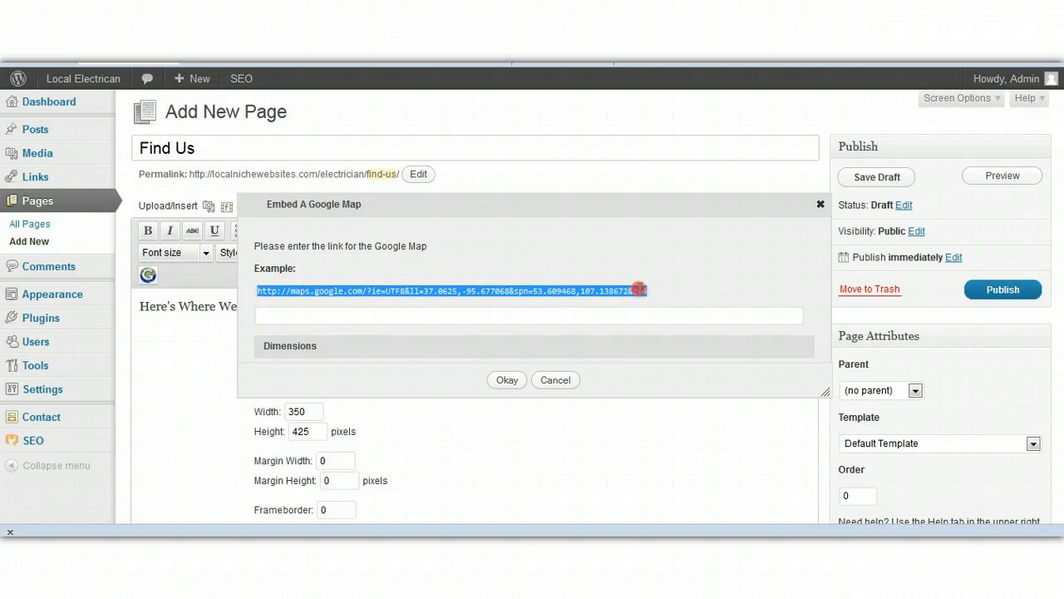
right_click(649, 289)
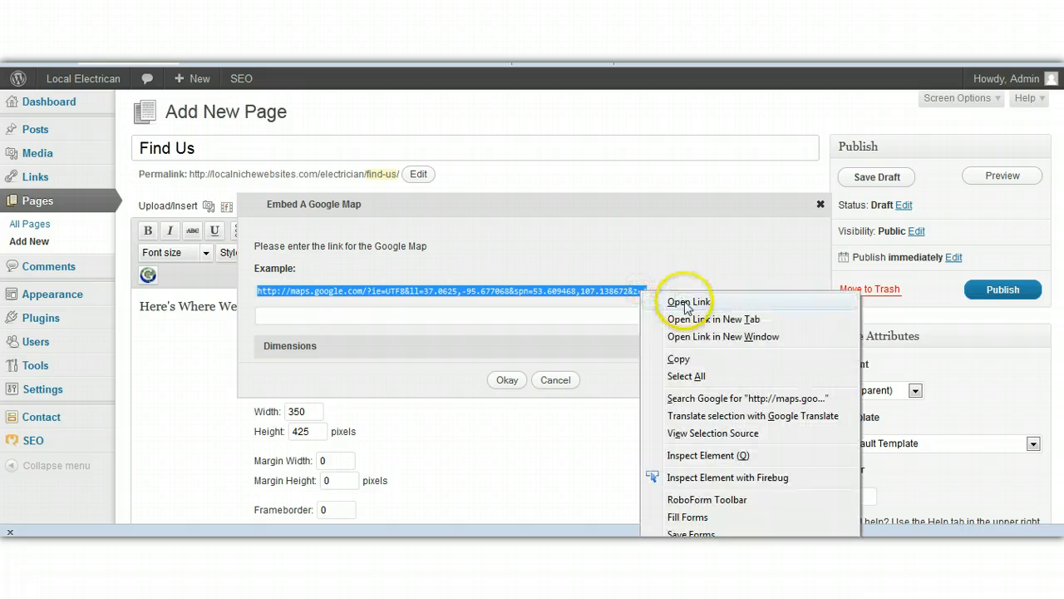
click(682, 359)
click(478, 316)
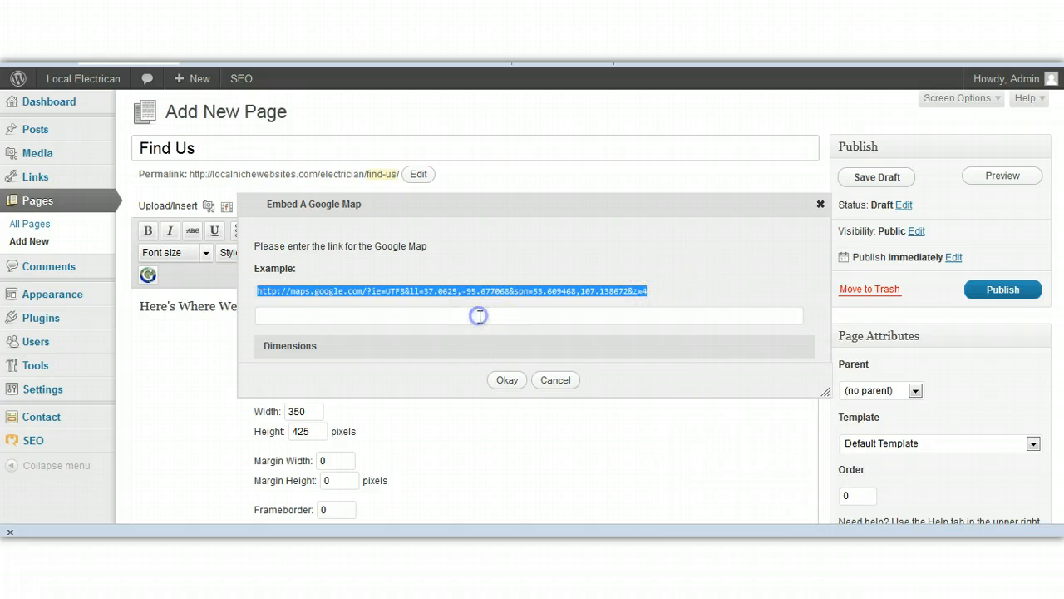
right_click(479, 316)
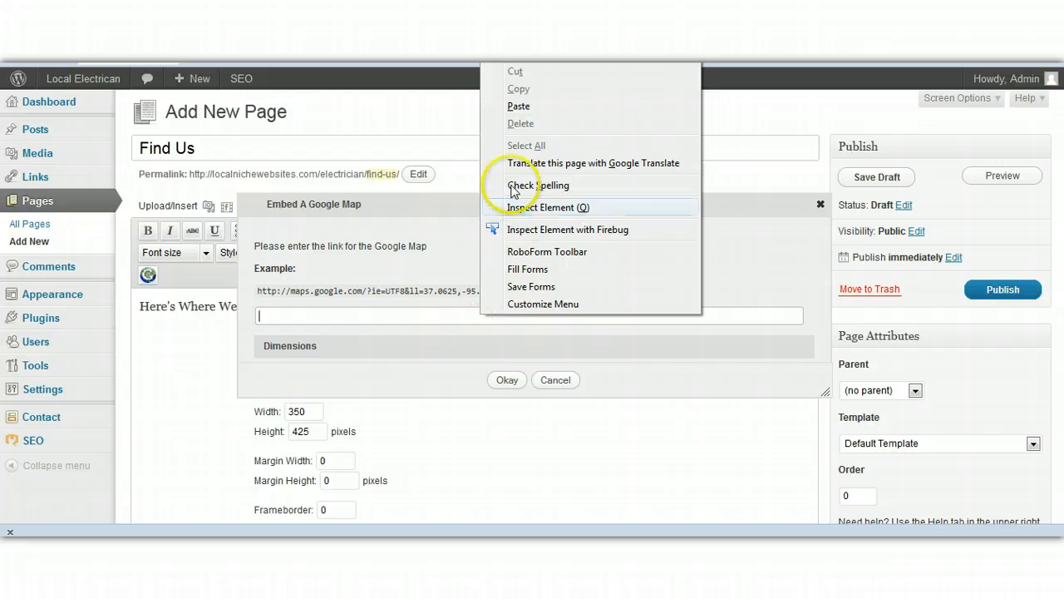
click(518, 107)
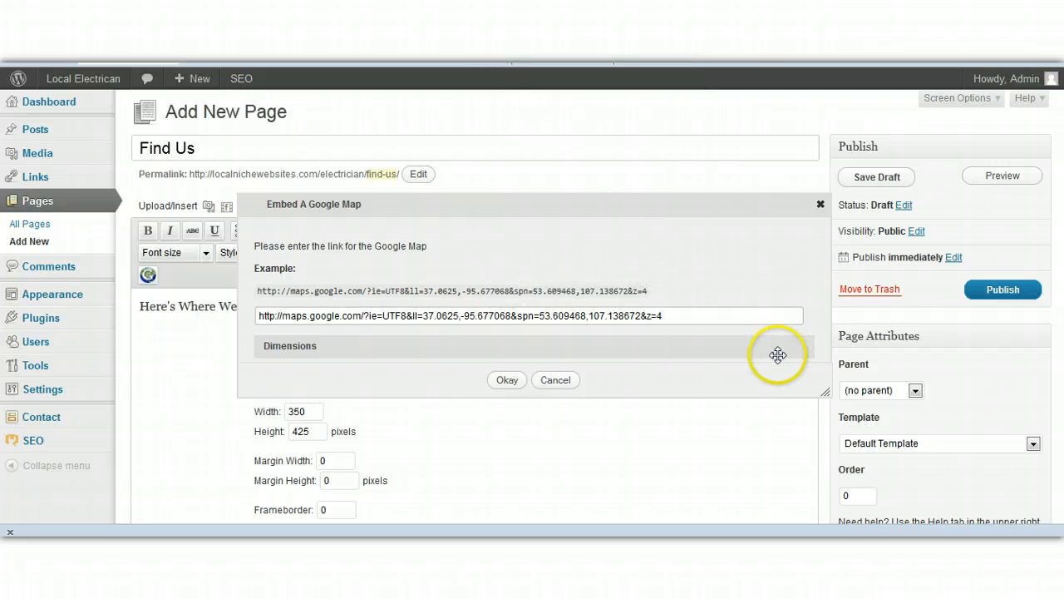
Set the map's custom dimensions to width 250 and height 375 pixels, and insert the map into the page
click(336, 347)
click(336, 346)
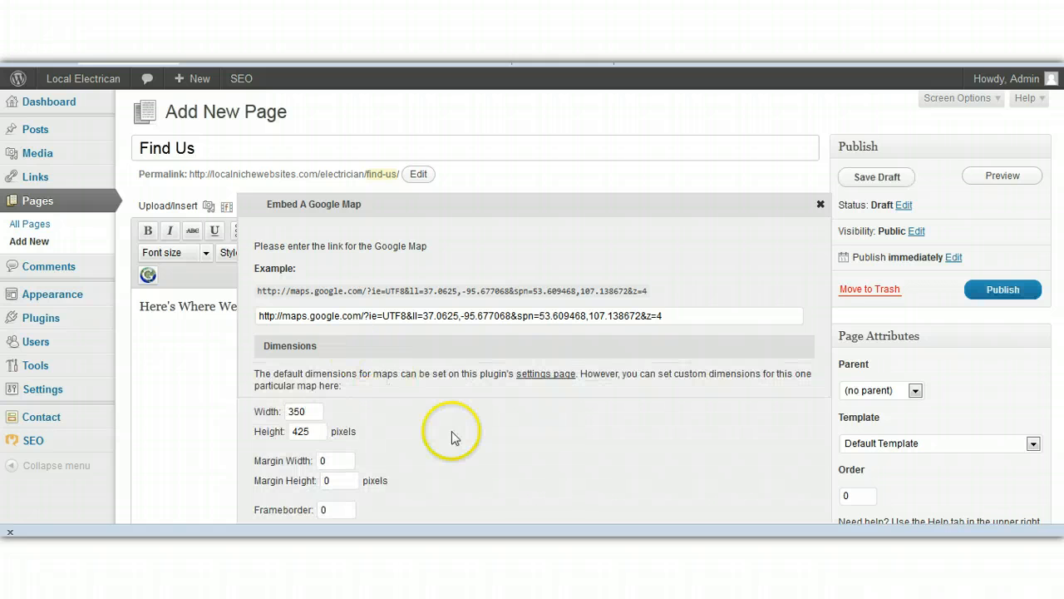
scroll(518, 449, down, 2)
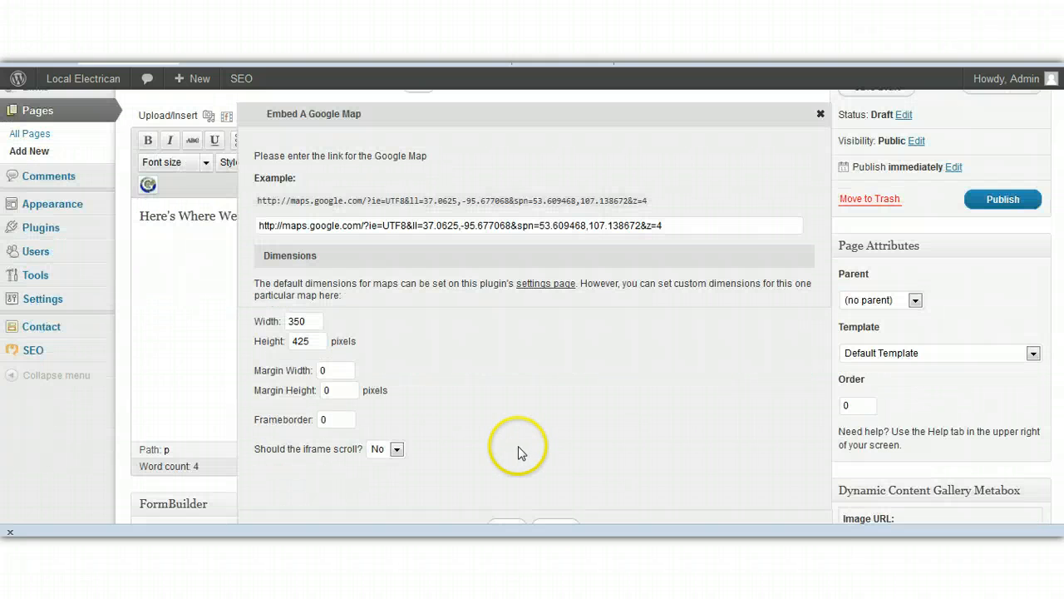
click(272, 320)
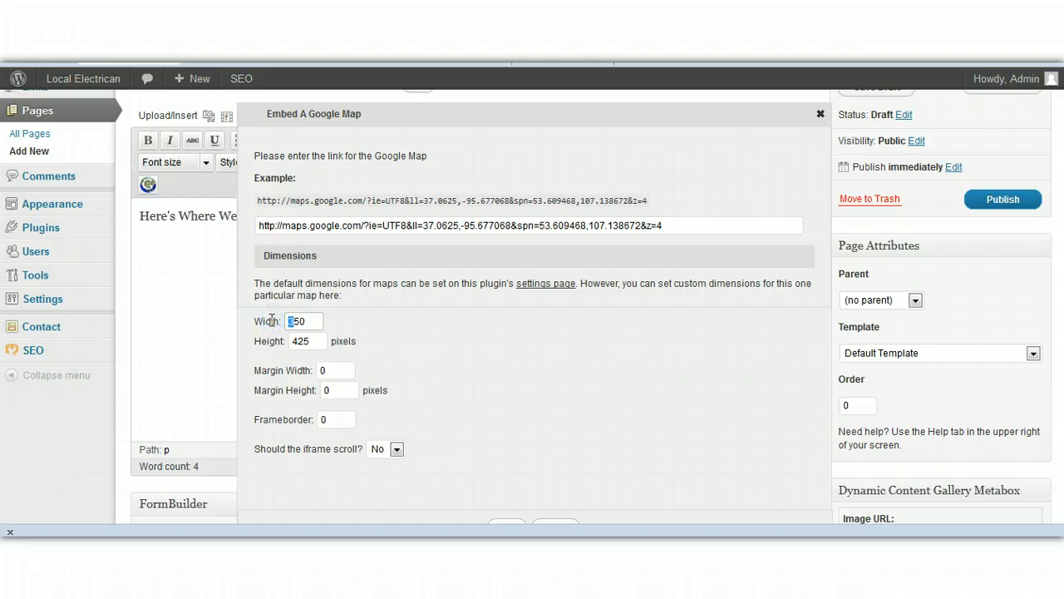
click(310, 341)
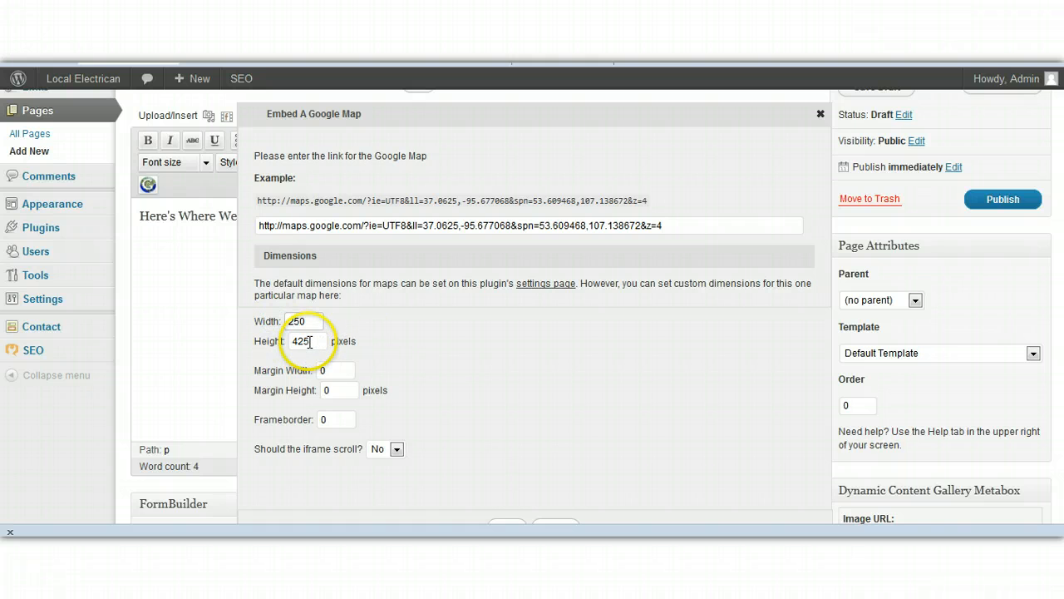
drag(310, 342, 291, 341)
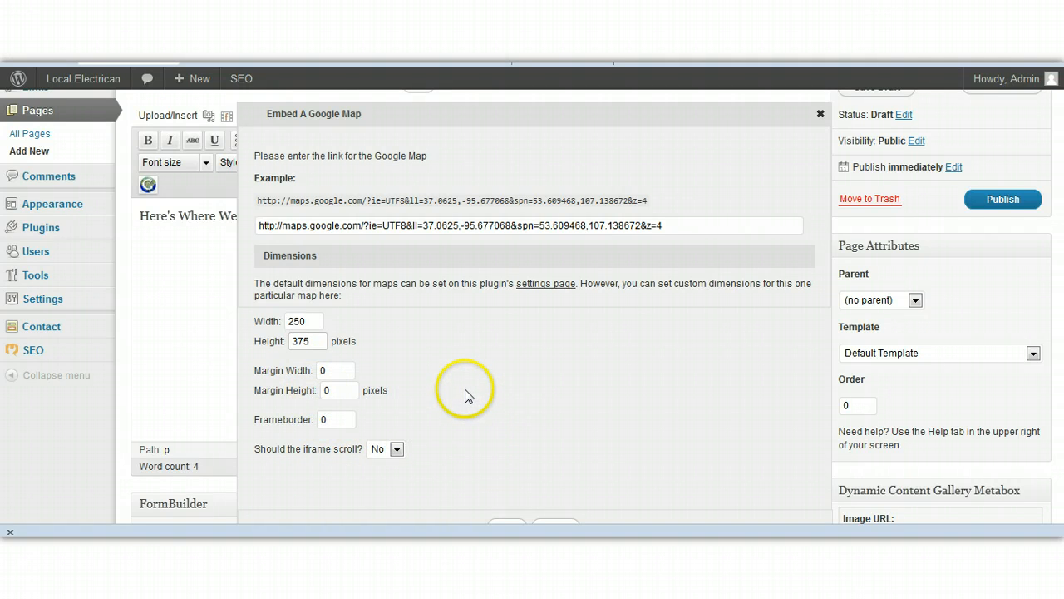
scroll(554, 387, down, 4)
scroll(532, 353, up, 2)
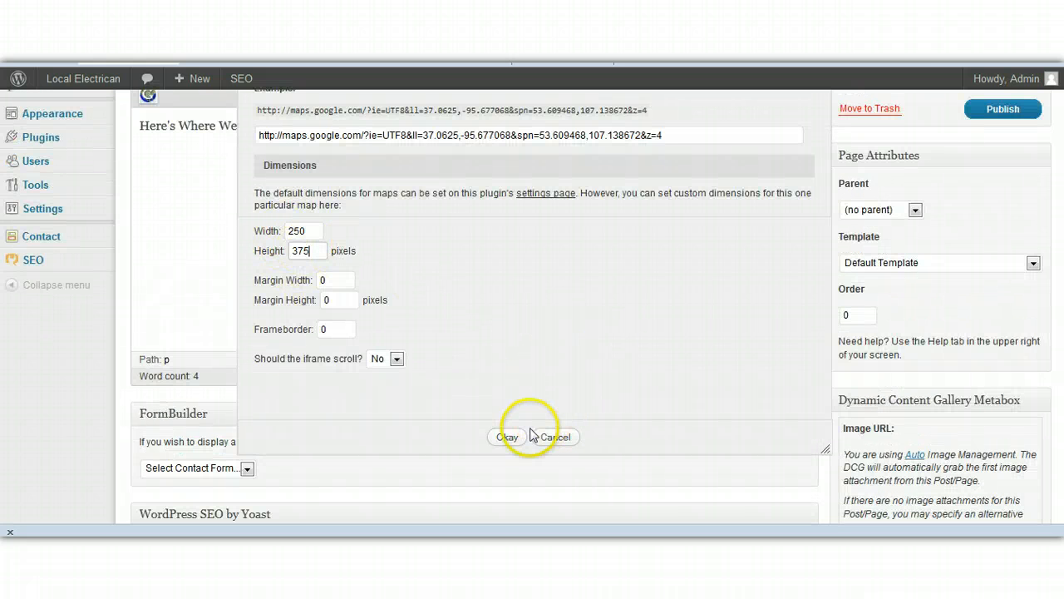
click(505, 436)
Add the shortcodes [searchform] and [hcard] on separate lines below the map shortcode
click(384, 219)
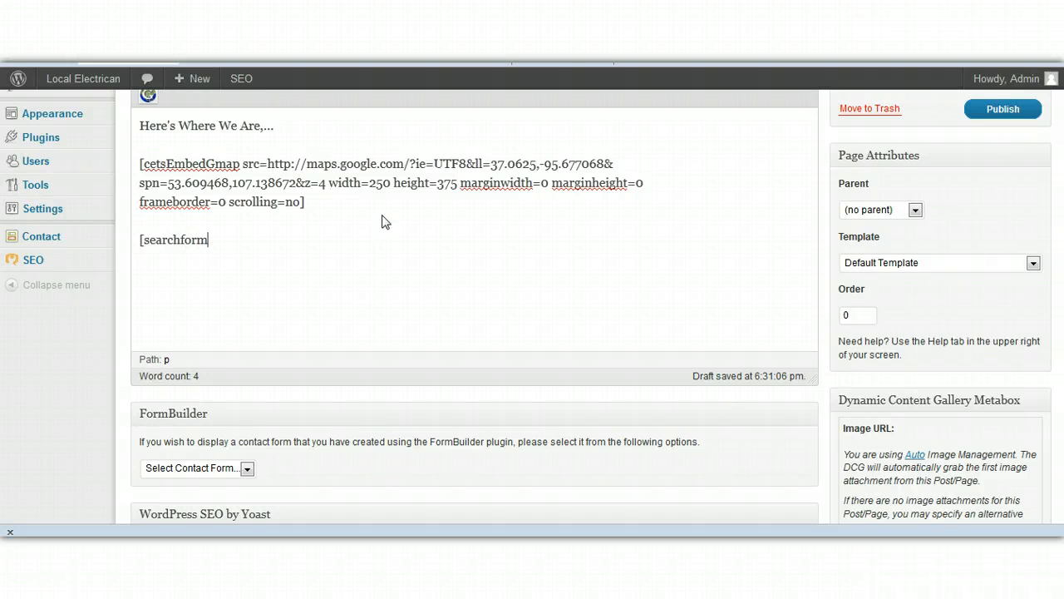
text(])
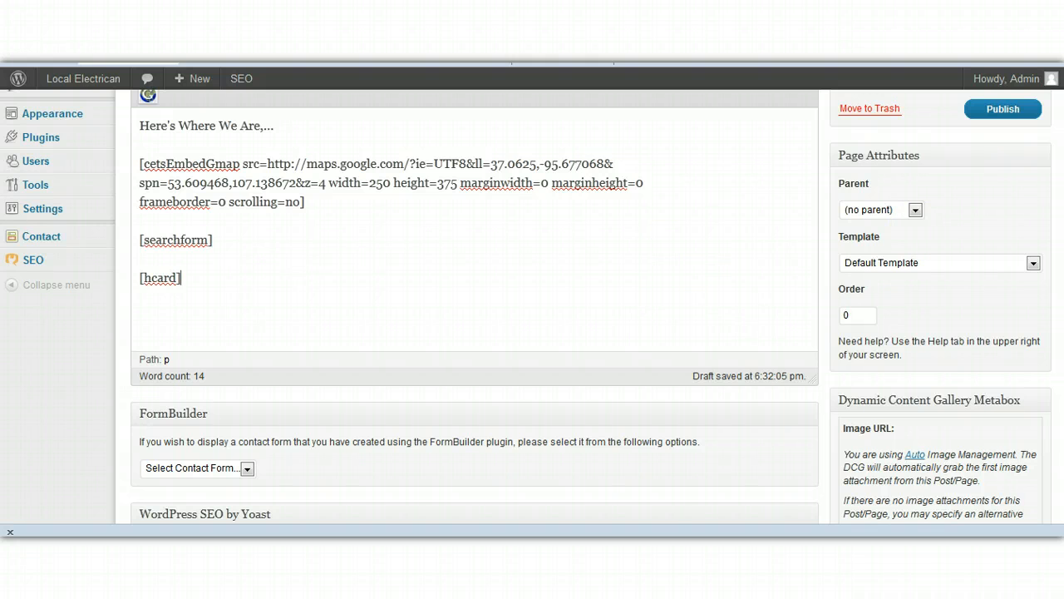
Disallow comments as well as trackbacks and pingbacks on the Find Us page, and publish it
scroll(532, 308, down, 2)
scroll(1052, 466, down, 7)
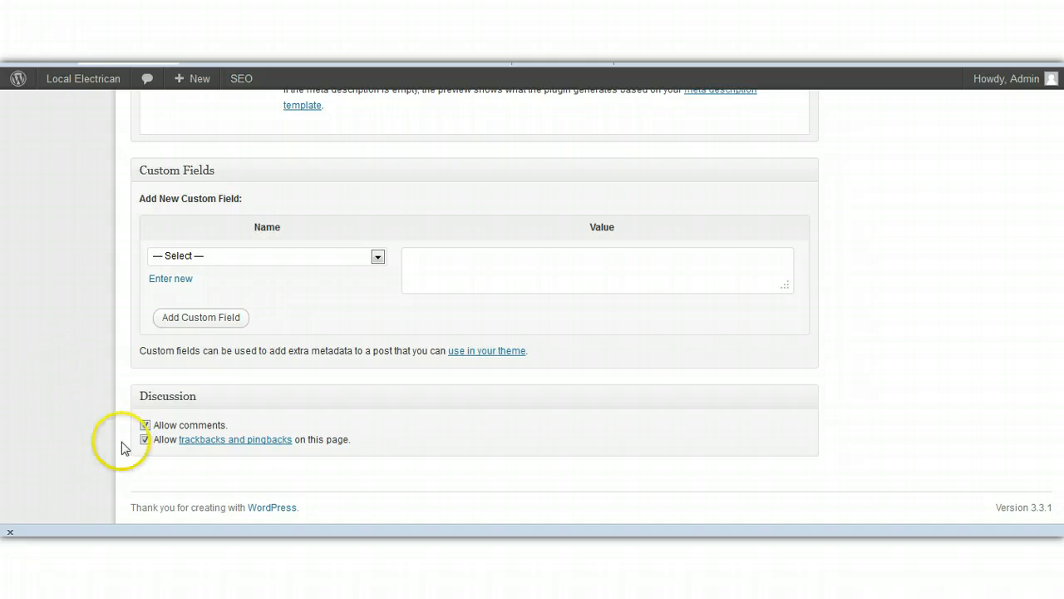
click(145, 439)
click(145, 425)
scroll(532, 308, up, 10)
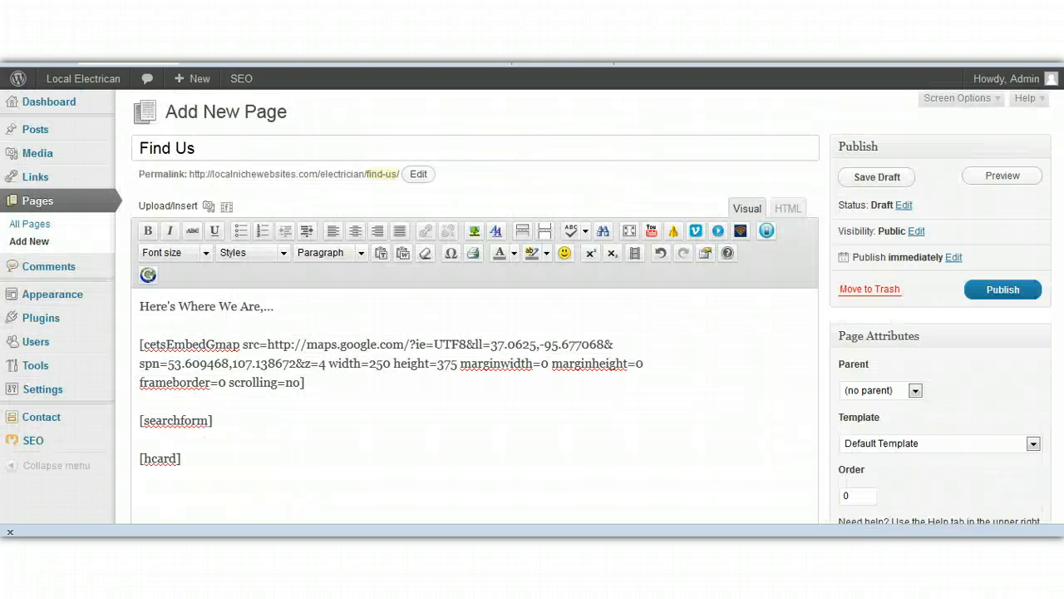
scroll(474, 332, down, 2)
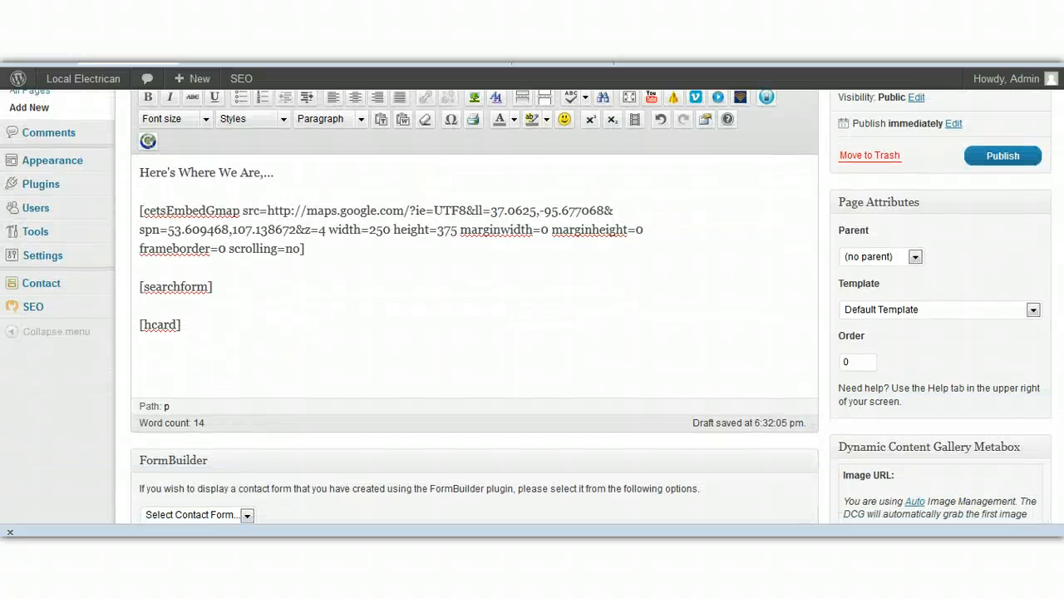
click(1003, 156)
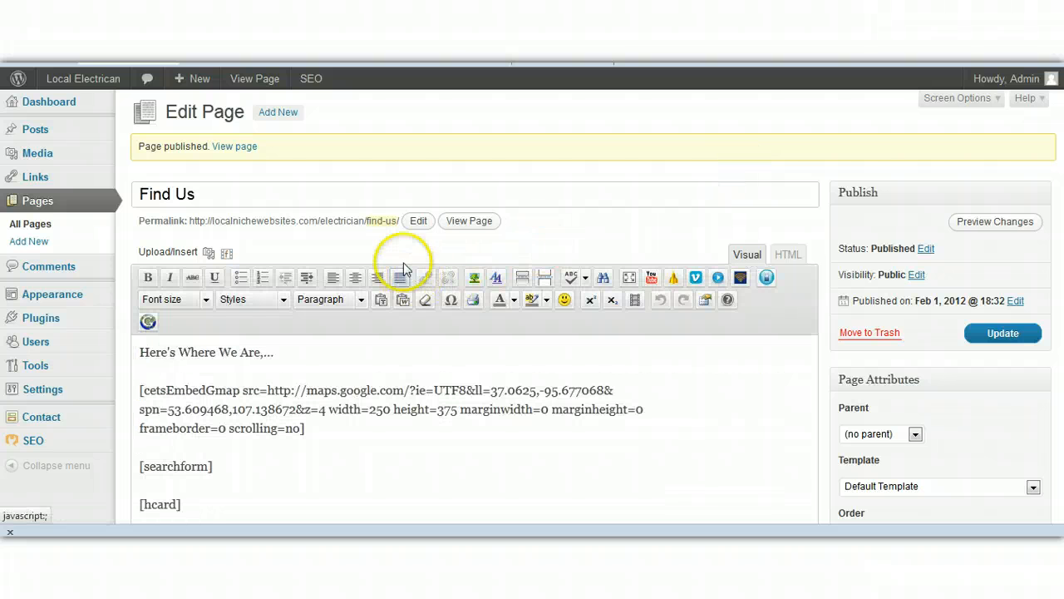
View the published Find Us page and examine its map, search form and contact card down to the footer
click(469, 221)
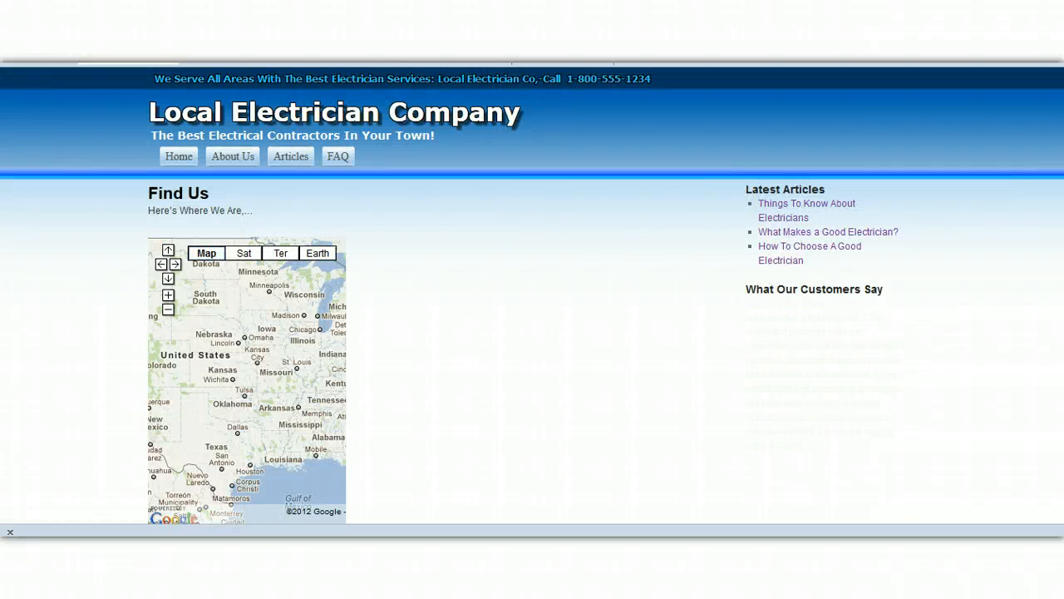
scroll(532, 296, down, 5)
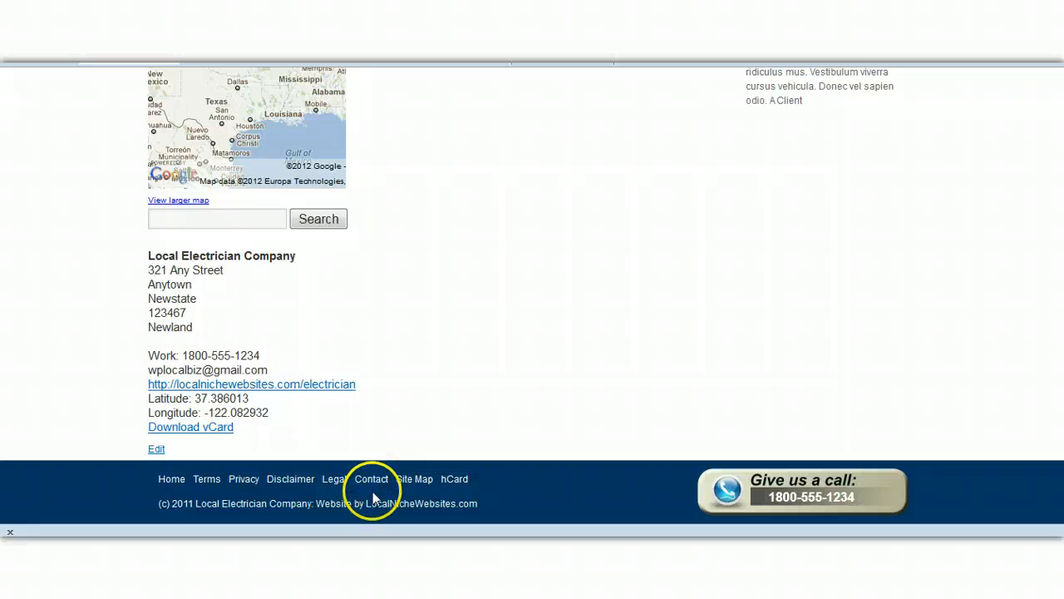
Examine the footer's hCard popup and close it, pan the embedded map, and review the search form and contact card on the Find Us page
click(446, 479)
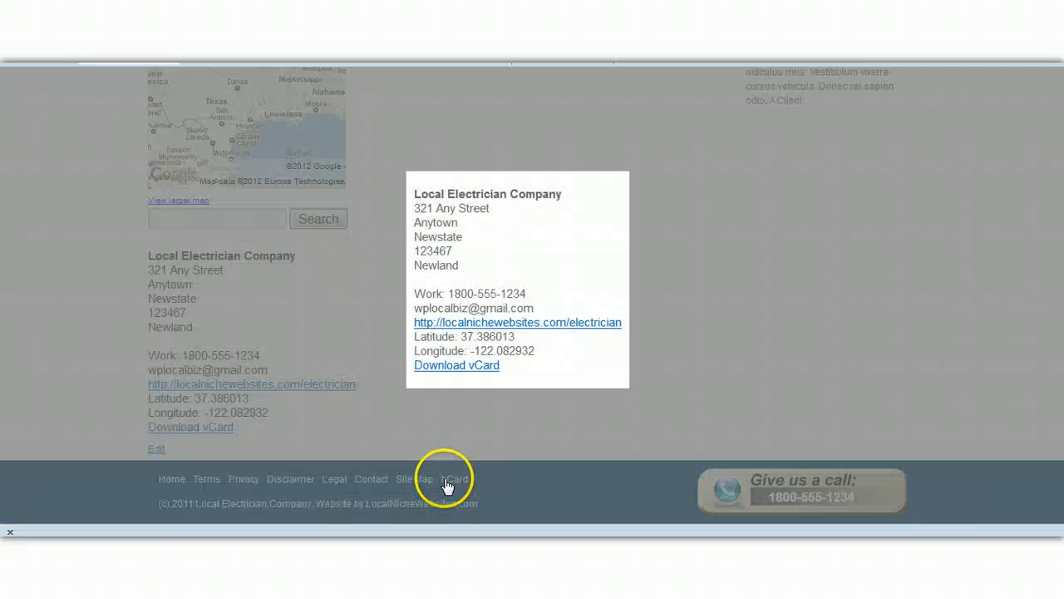
click(572, 471)
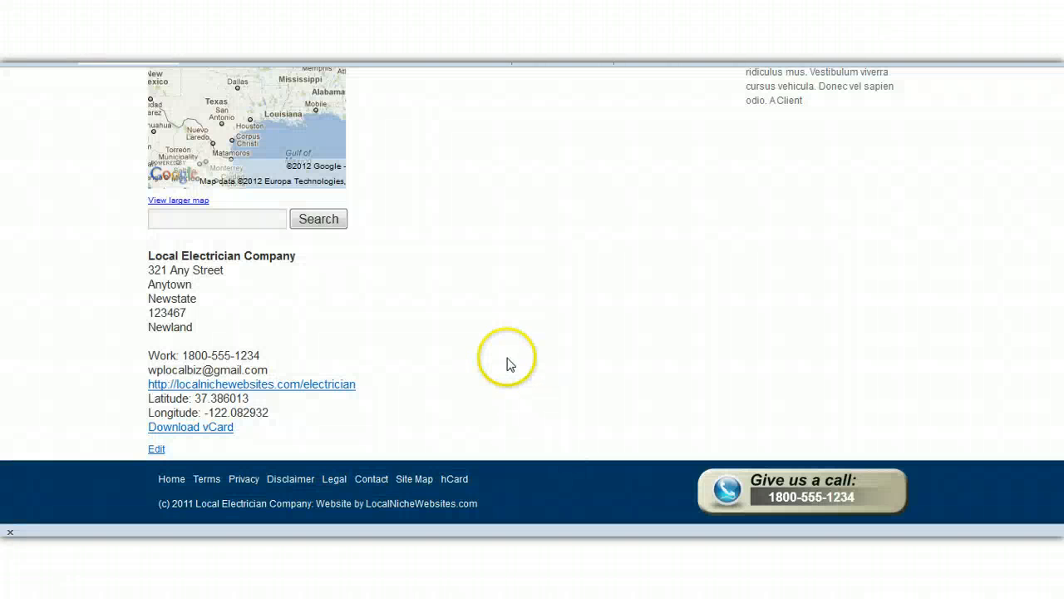
scroll(532, 274, up, 4)
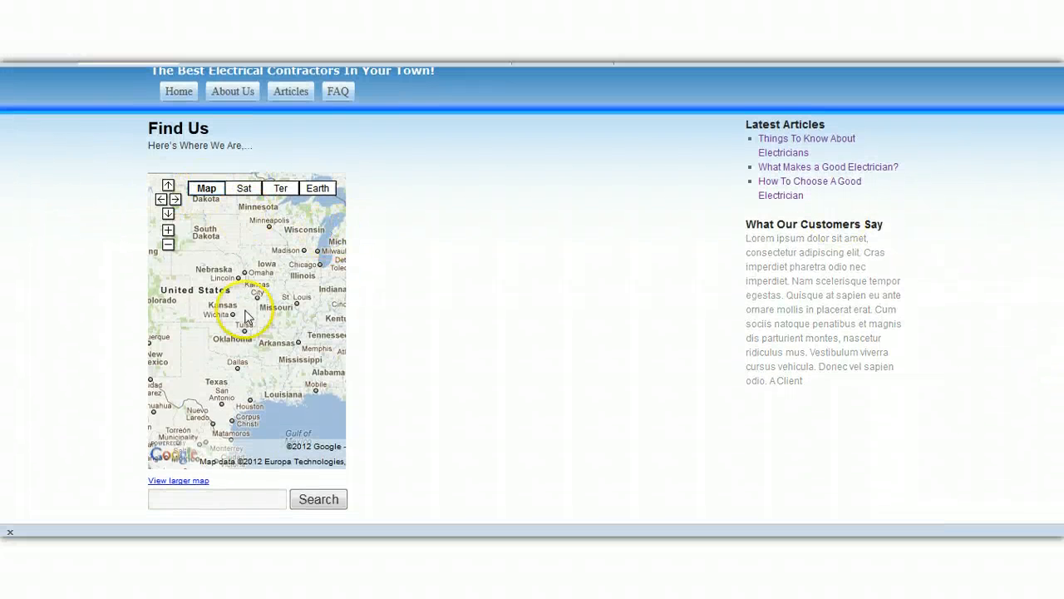
drag(233, 290, 290, 363)
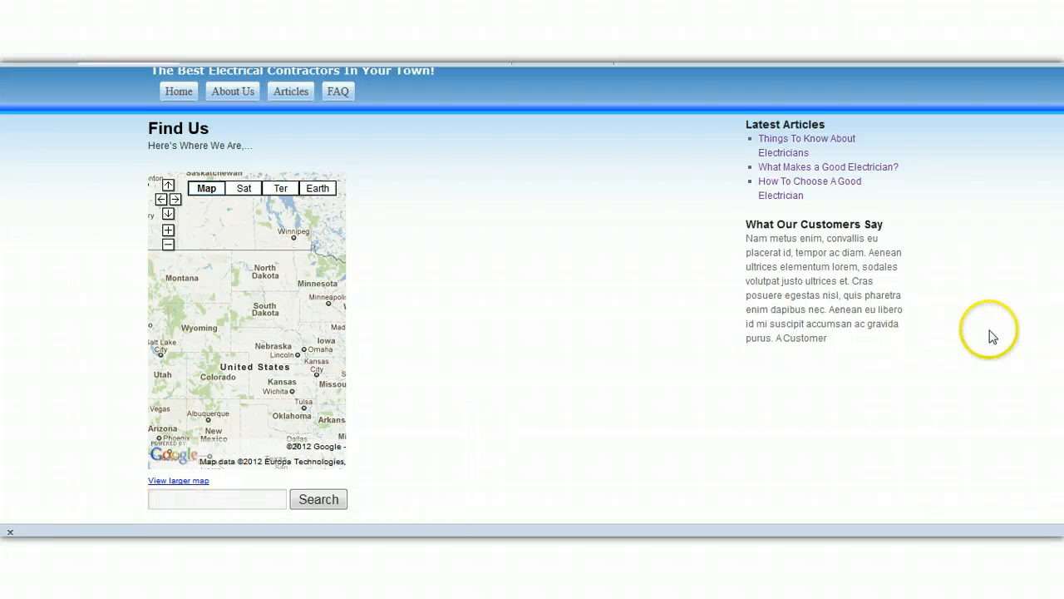
scroll(532, 293, down, 3)
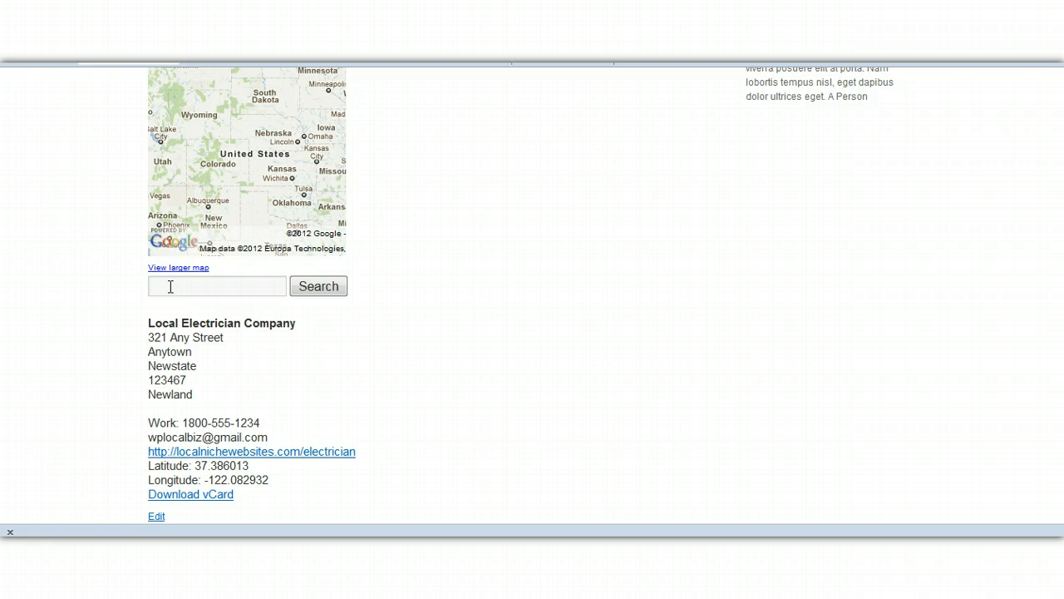
click(252, 286)
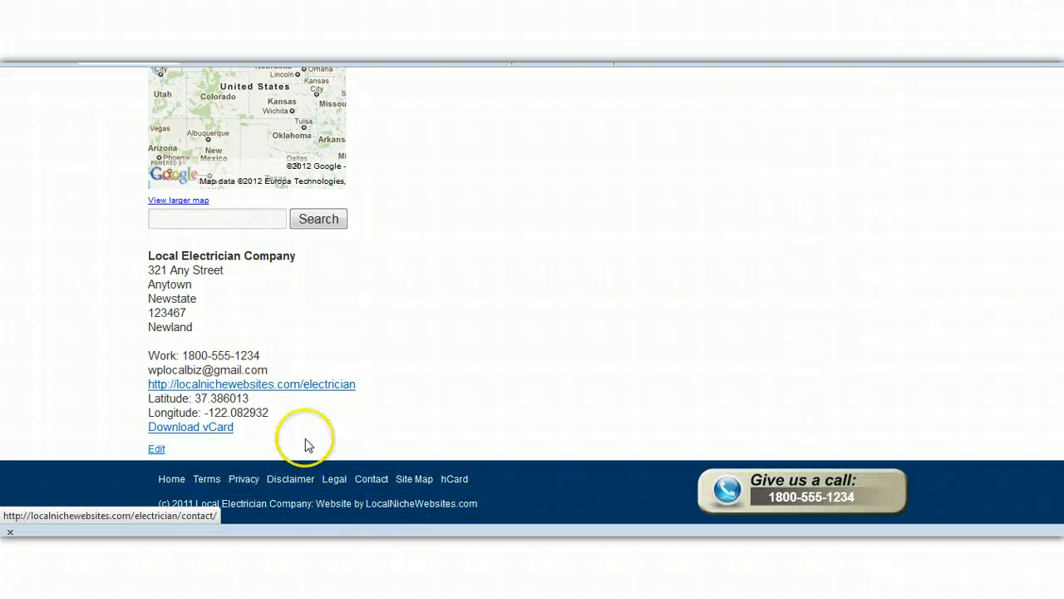
scroll(305, 441, down, 2)
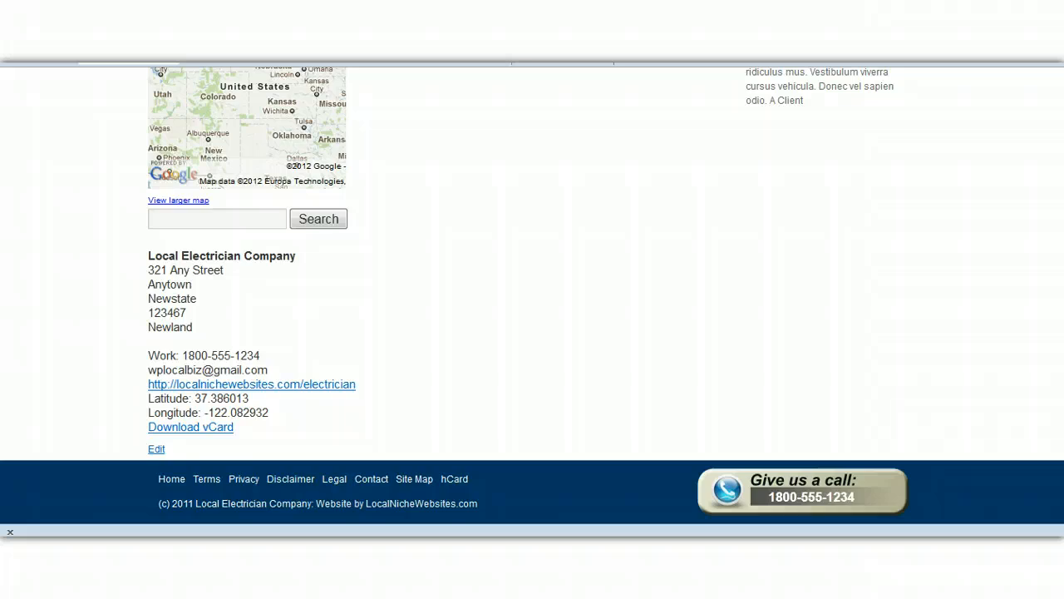
scroll(532, 295, up, 5)
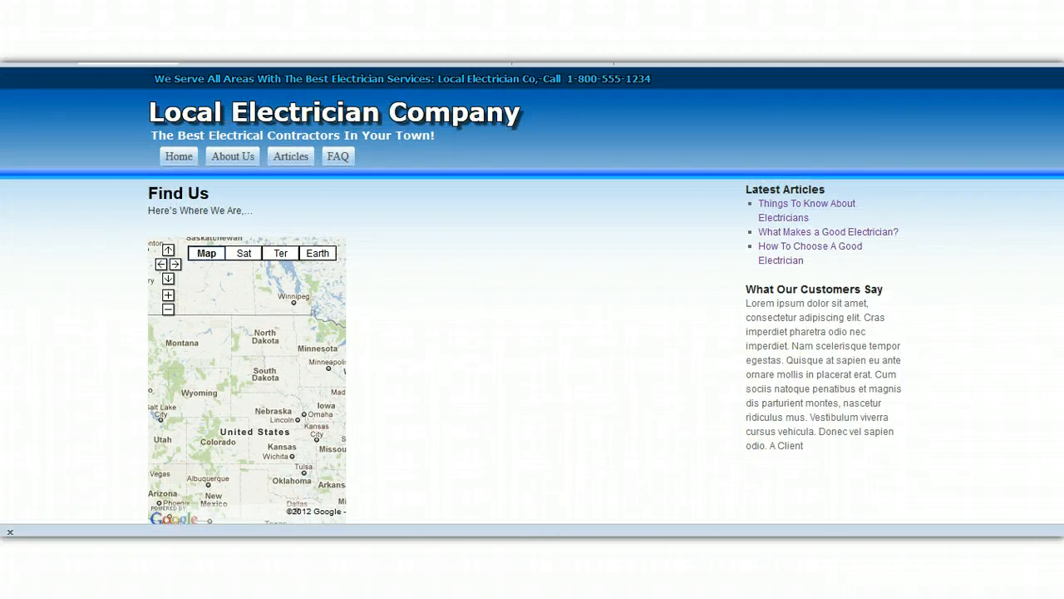
Switch to the mobile preview window and check the Find Us button on its Home page
click(425, 496)
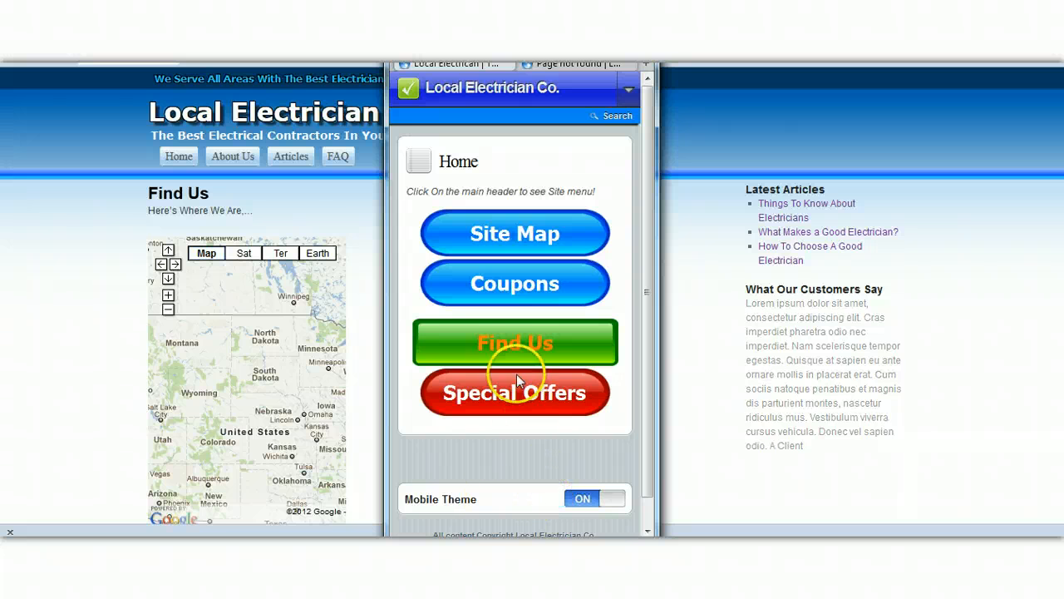
click(518, 344)
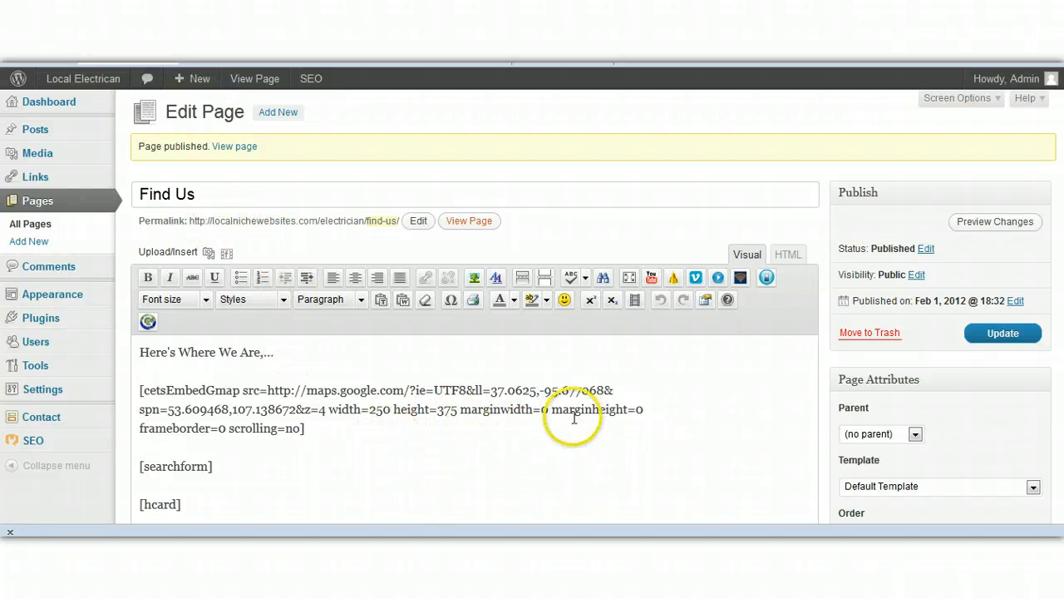
Open the Home page for editing from the list of all pages and bring its mobile-button shortcodes into view
click(39, 229)
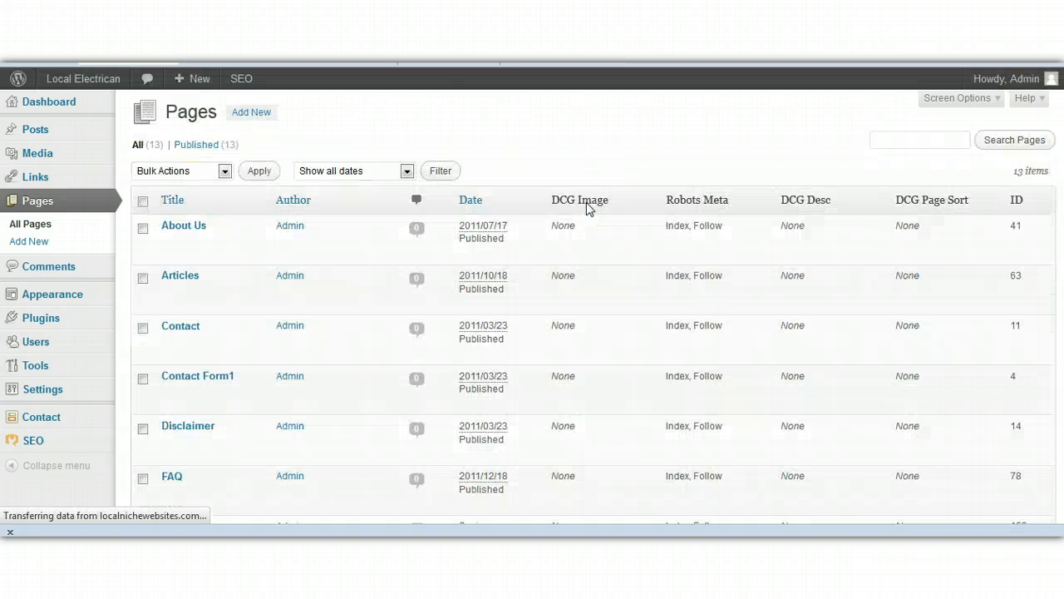
scroll(202, 444, down, 3)
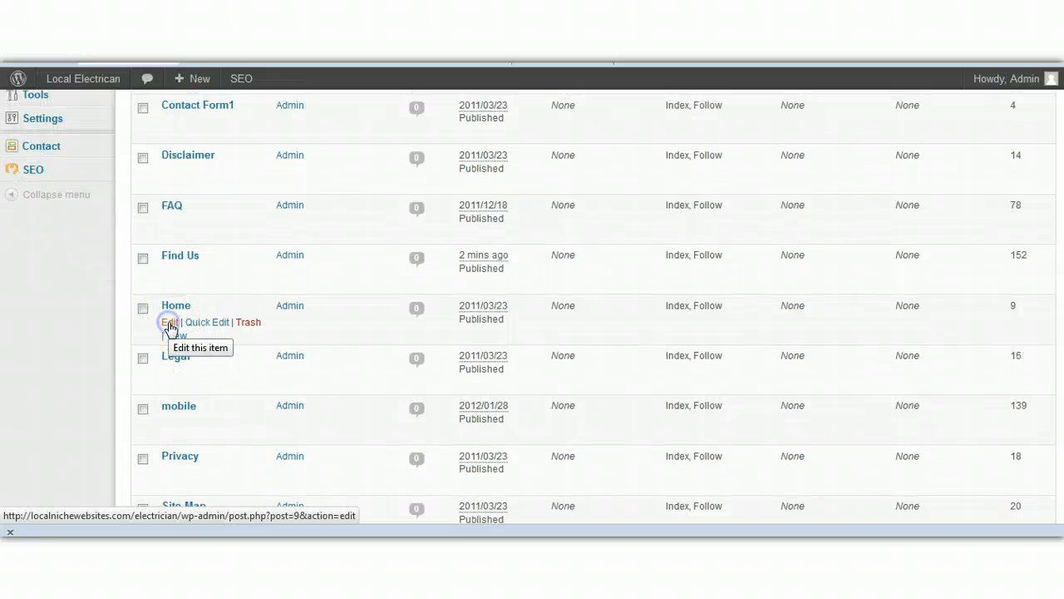
click(171, 328)
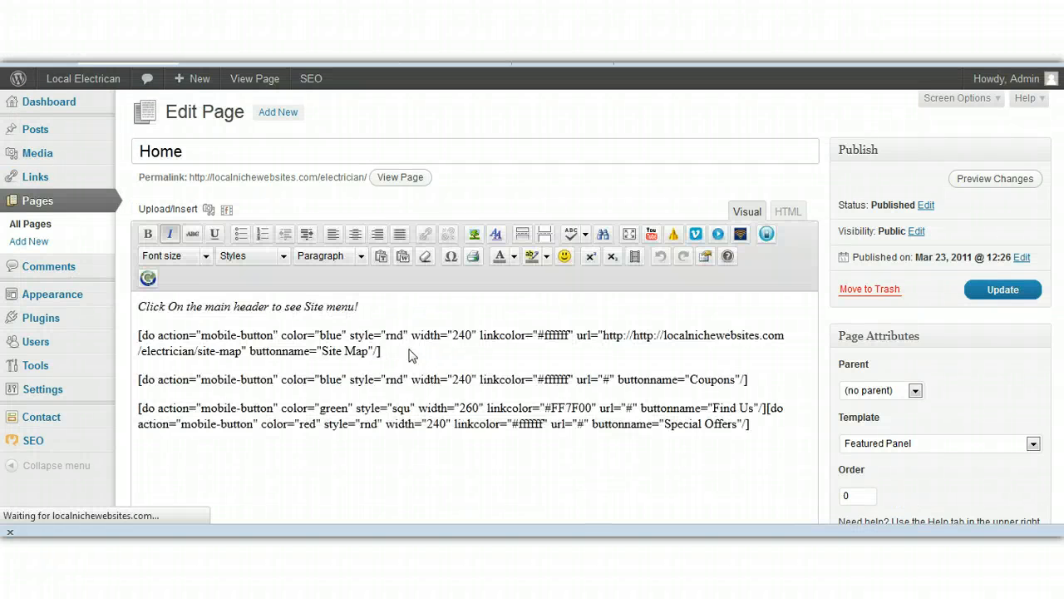
click(562, 401)
scroll(687, 402, down, 2)
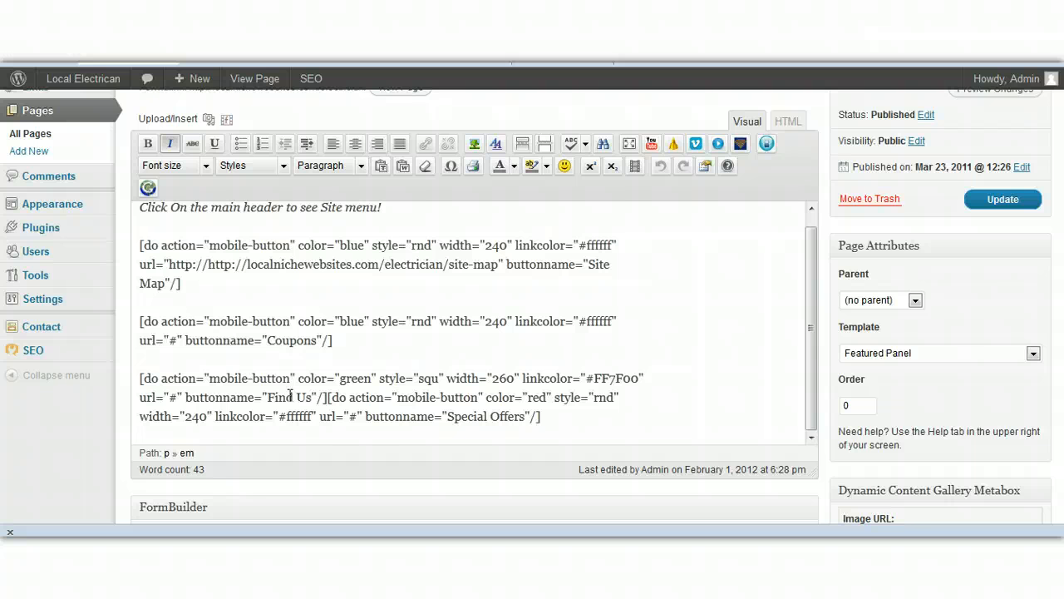
double_click(353, 417)
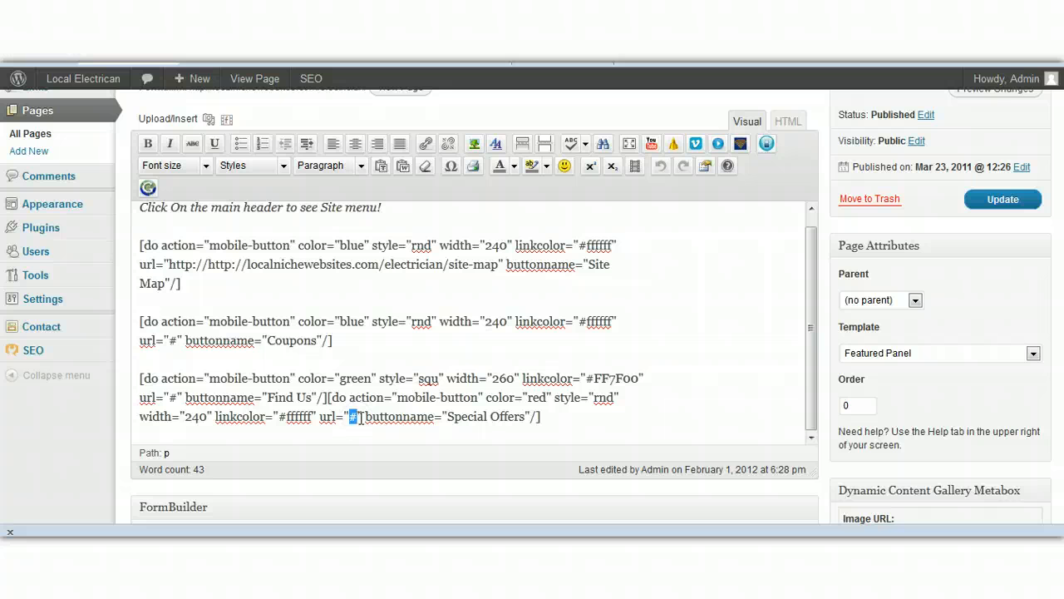
text(ht)
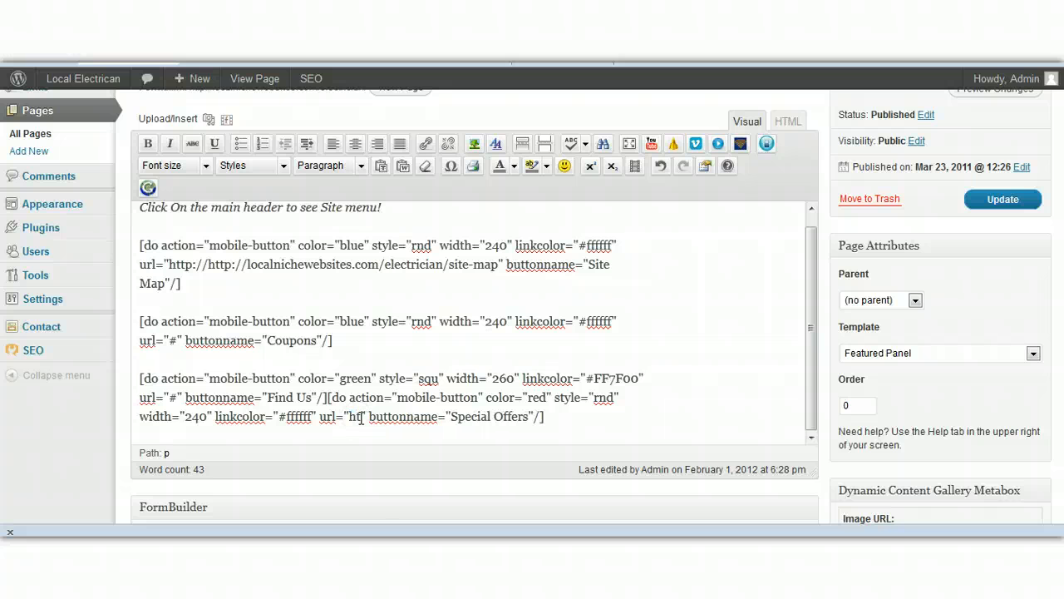
text(tp)
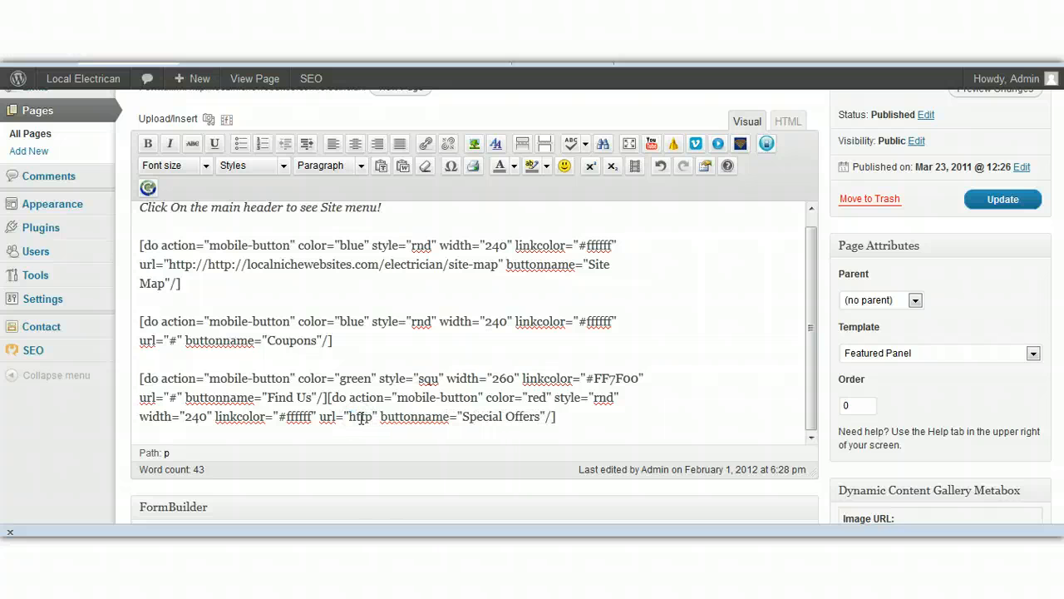
text(://)
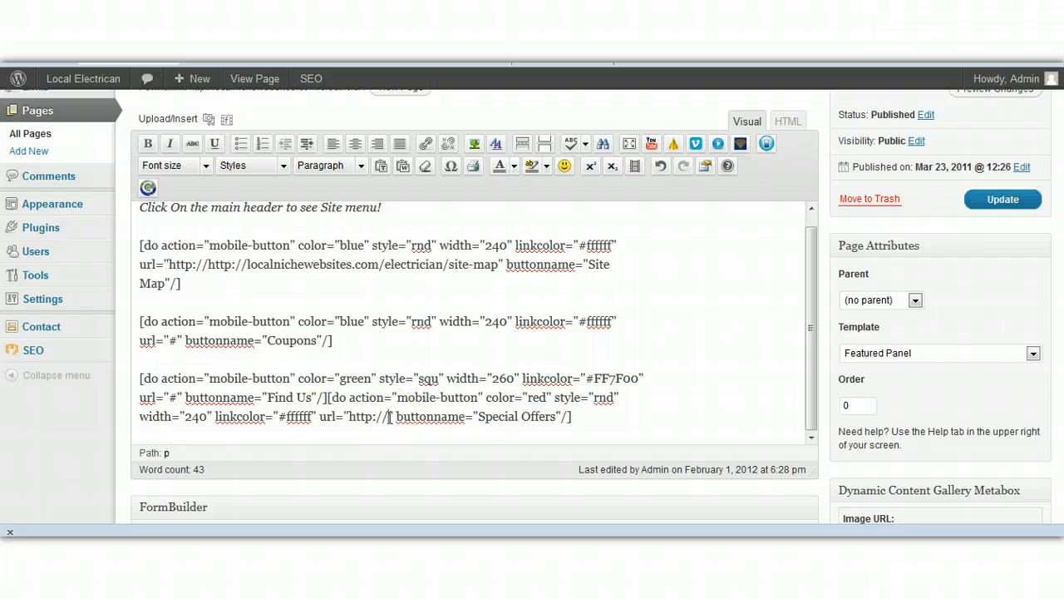
text(http://maps.google.com/?ie=UTF8&ll=37.0625,-95.677068&spn=53.609468,107.138672&z=4)
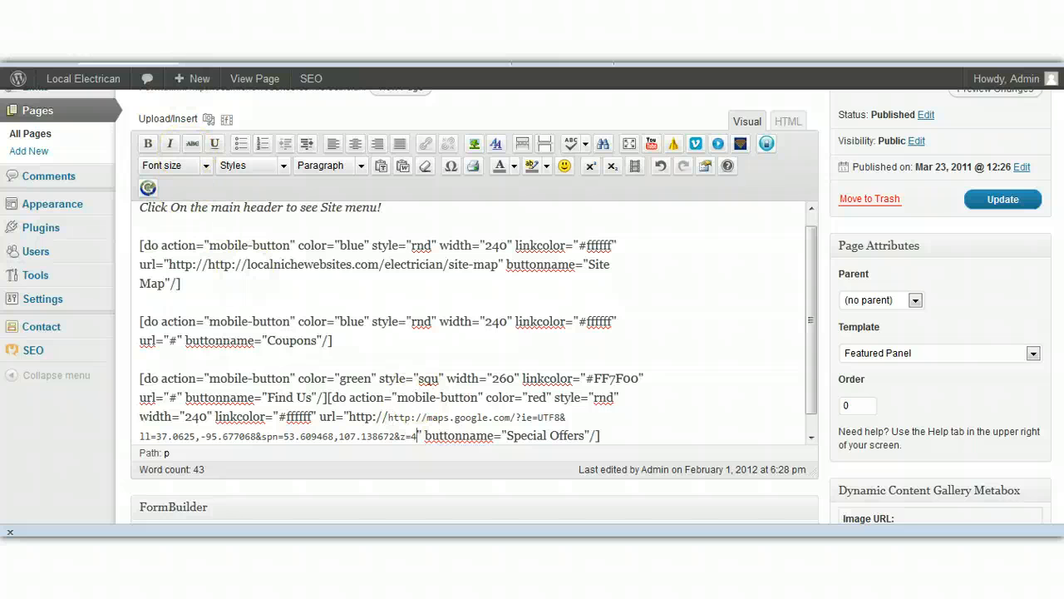
key(alt+e)
key(Escape)
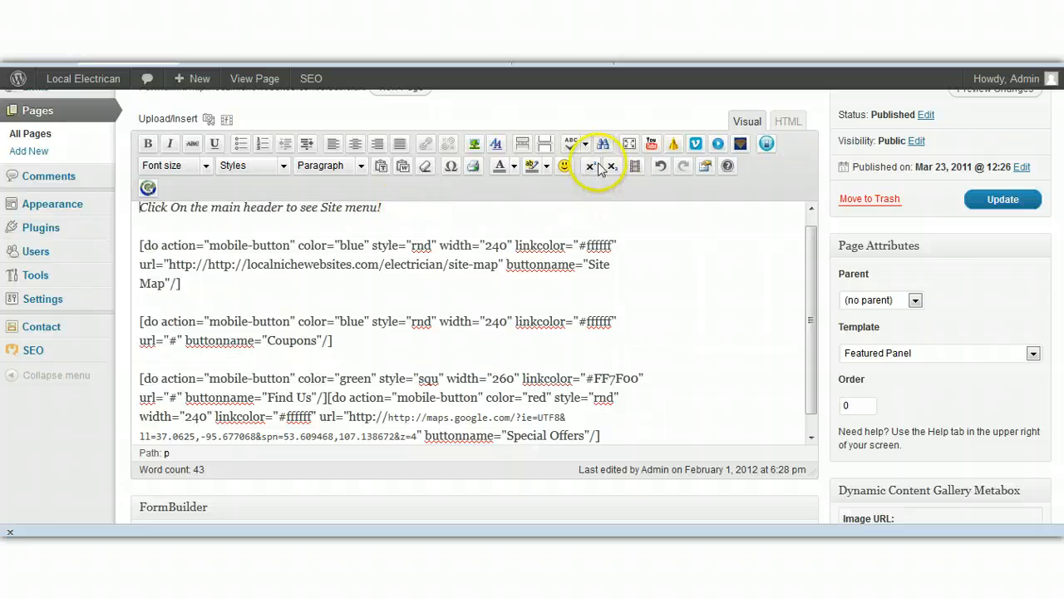
click(662, 168)
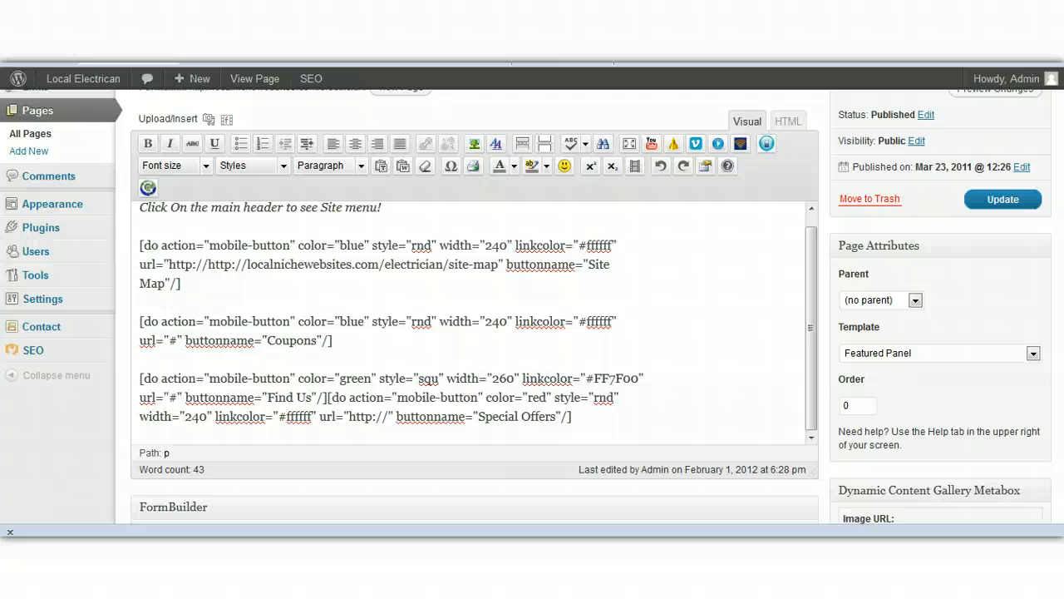
right_click(190, 35)
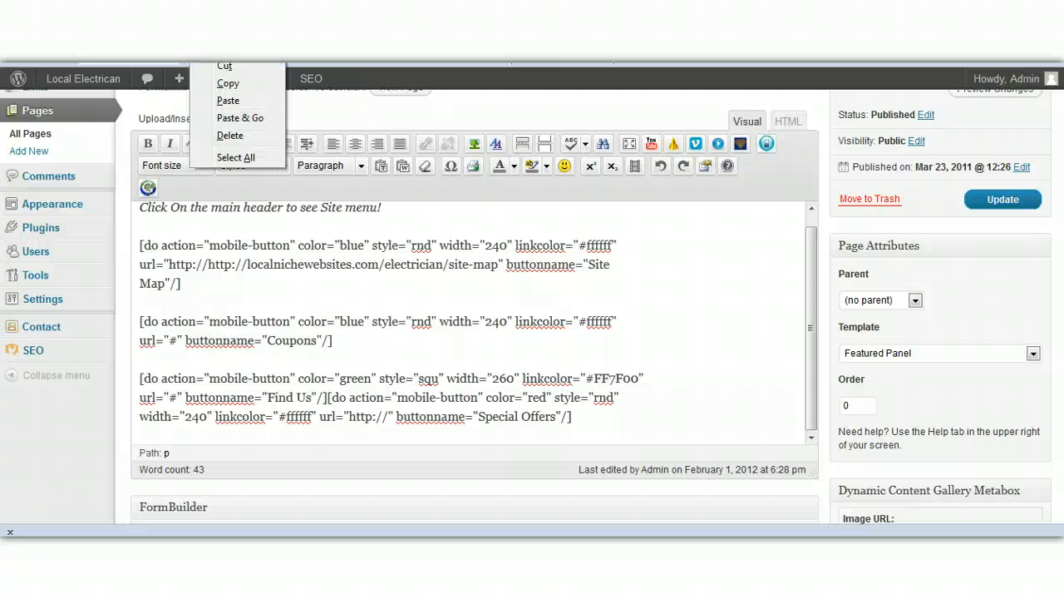
click(227, 84)
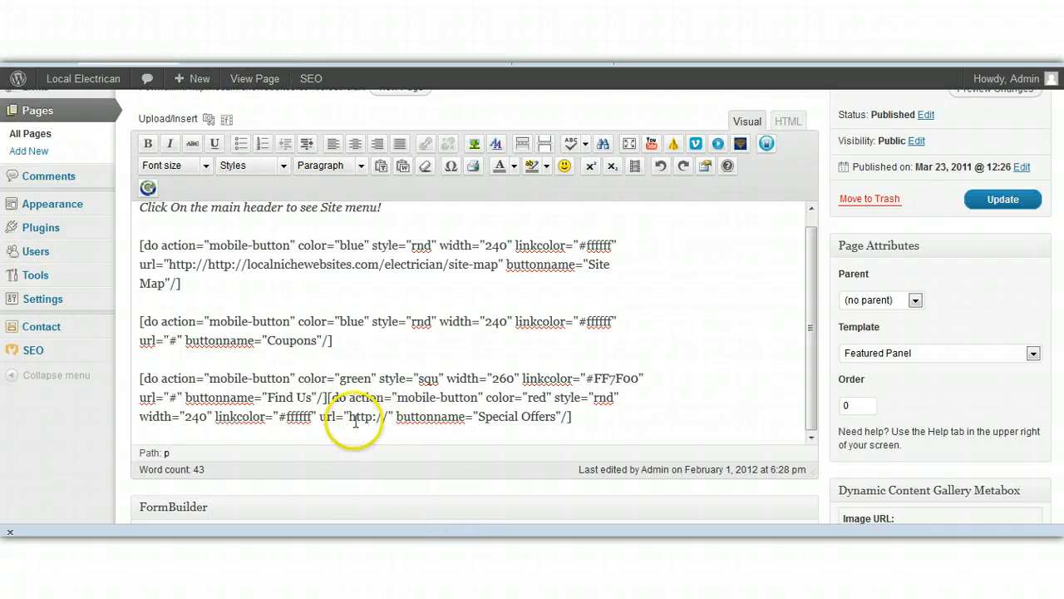
drag(349, 418, 387, 417)
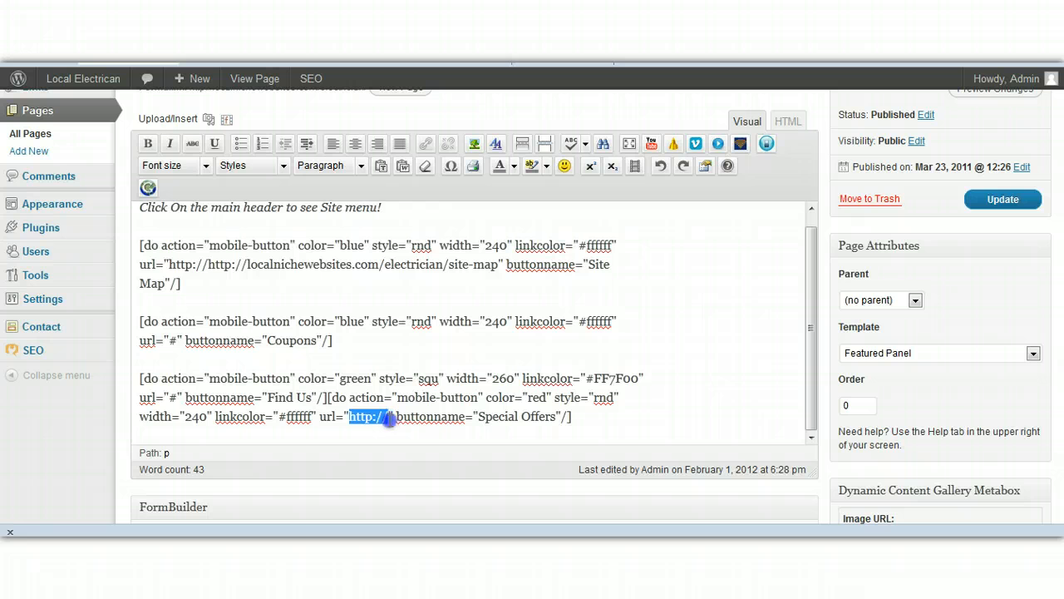
text(http://localnichewebsites.com/electrician)
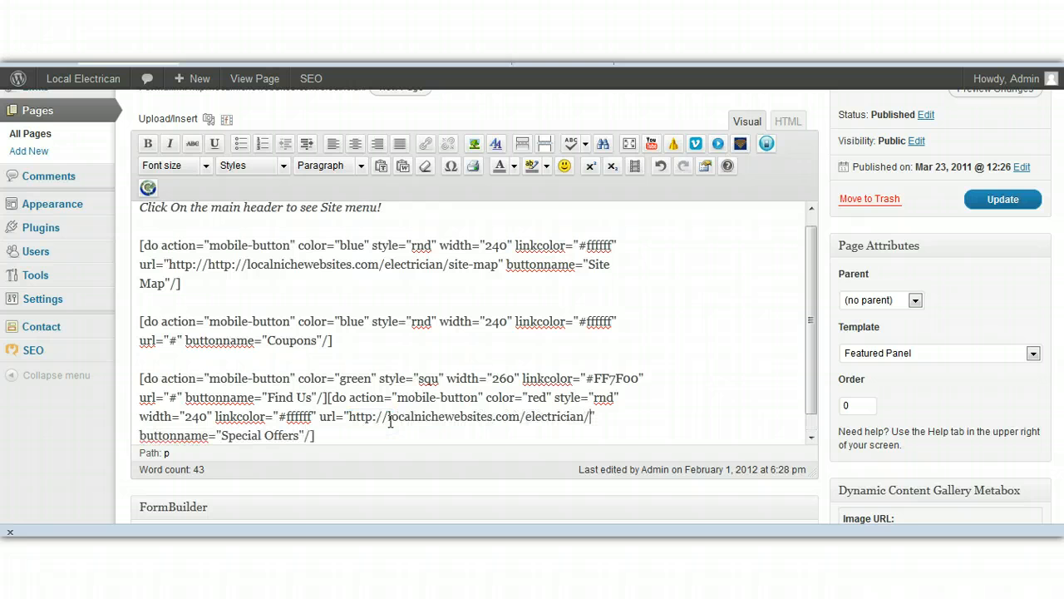
text(/find-us/)
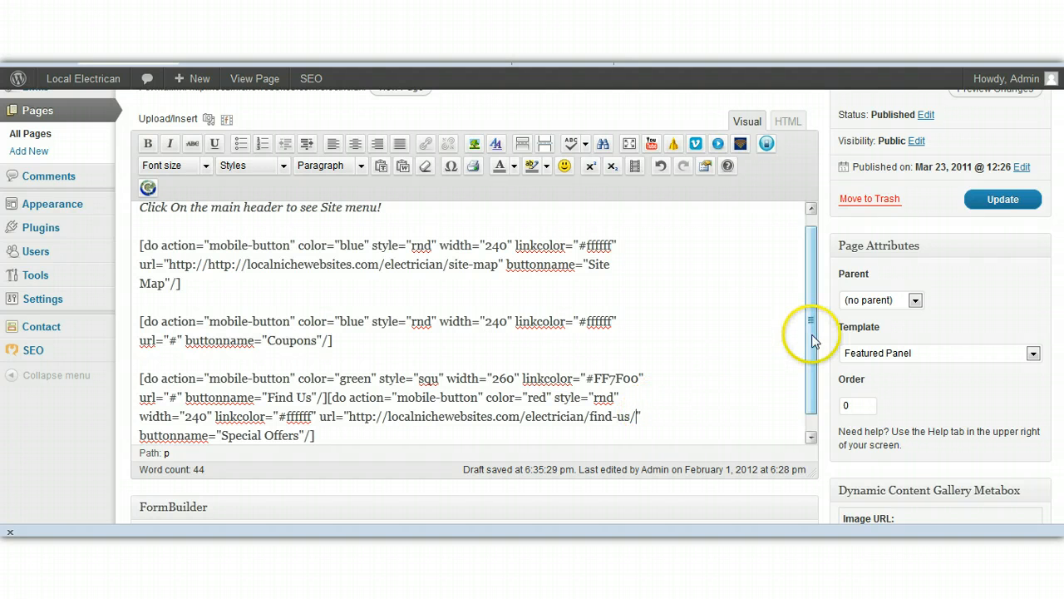
Split the Special Offers button shortcode from the Find Us shortcode into its own paragraph
scroll(811, 345, down, 1)
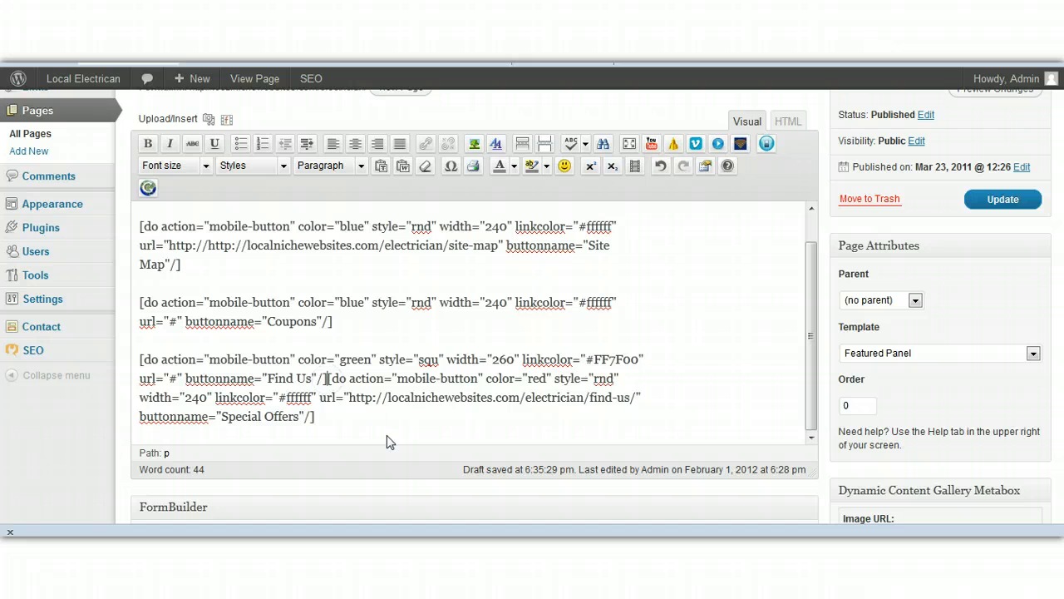
key(Return)
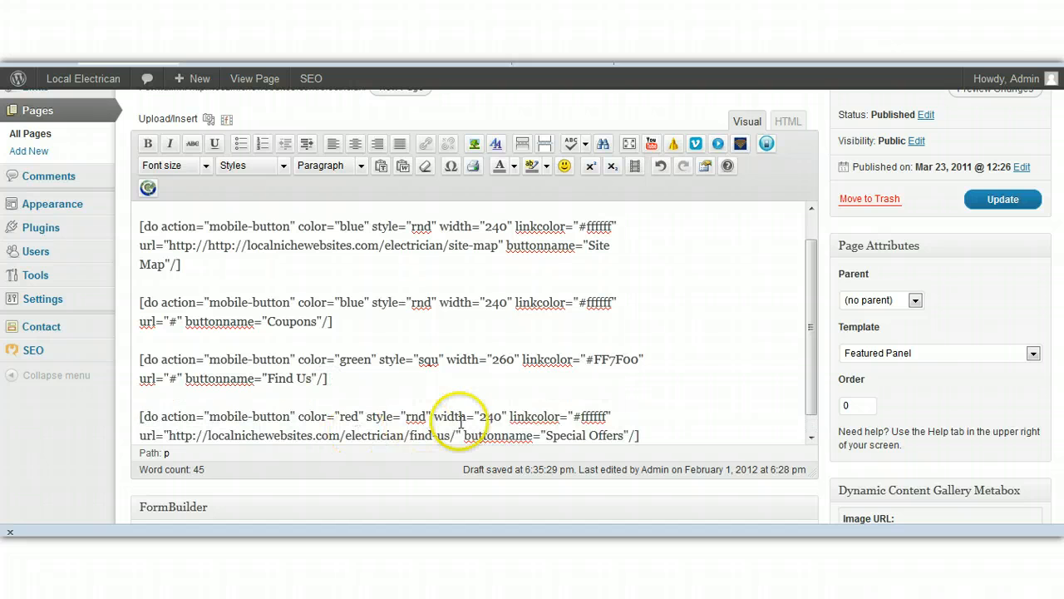
scroll(477, 420, down, 1)
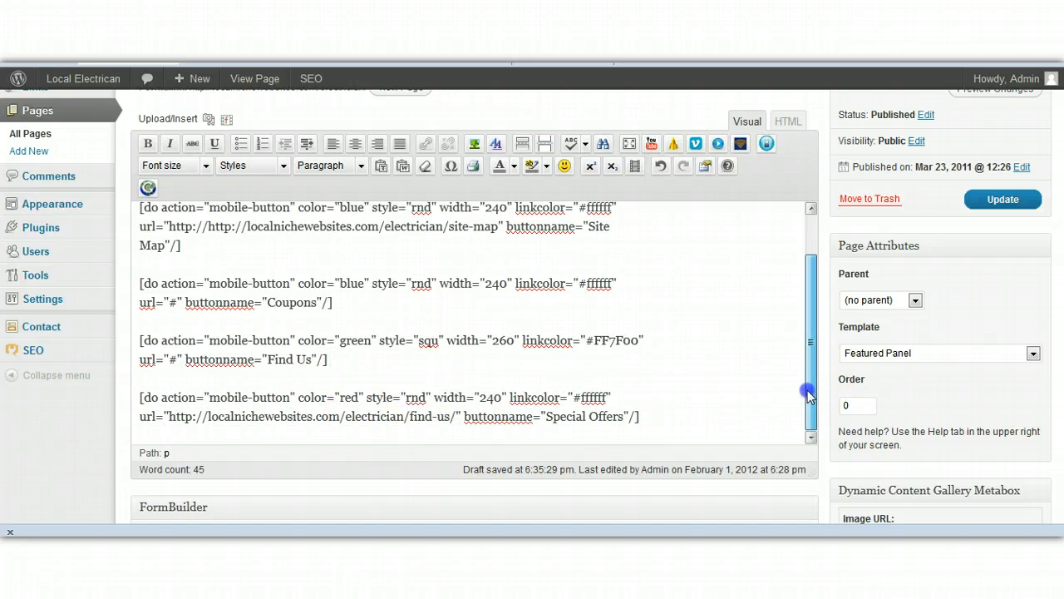
Move the find-us URL from the Special Offers shortcode into the Find Us shortcode's url, replacing the #, and update the Home page
click(195, 418)
drag(166, 416, 454, 416)
key(super+c)
right_click(454, 416)
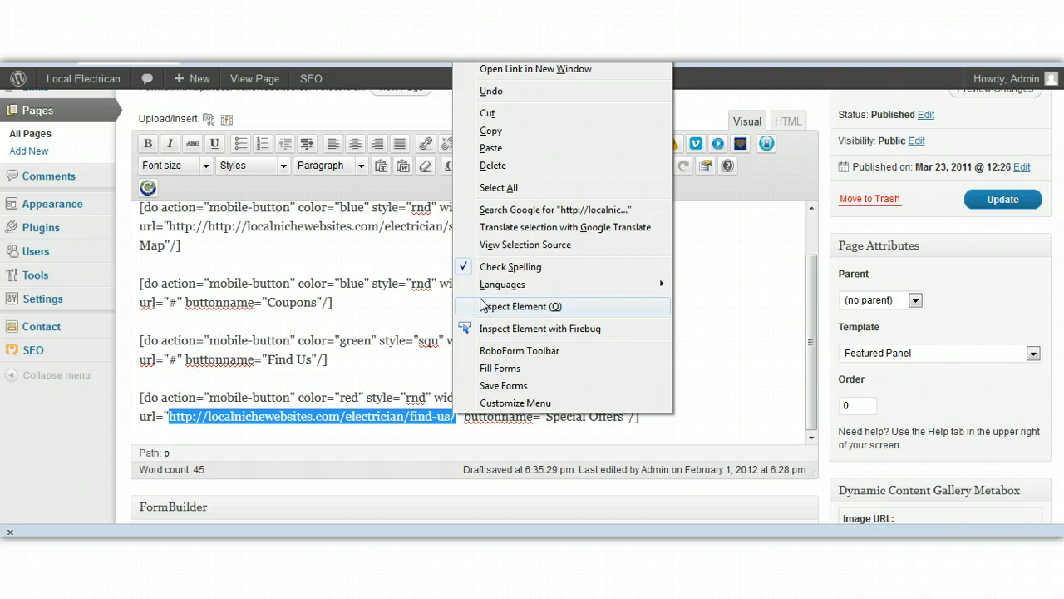
click(493, 122)
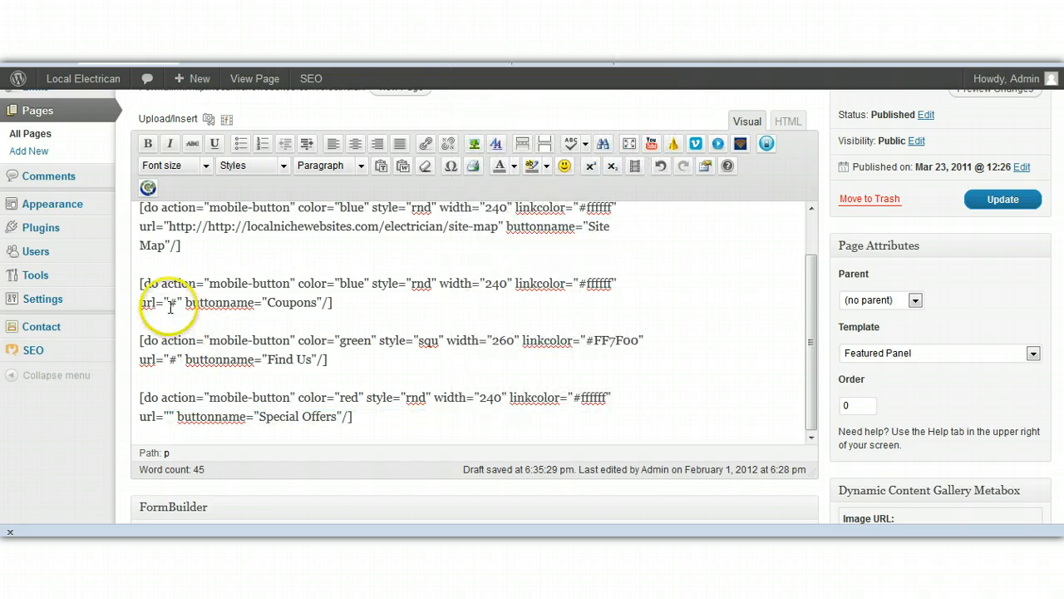
double_click(174, 360)
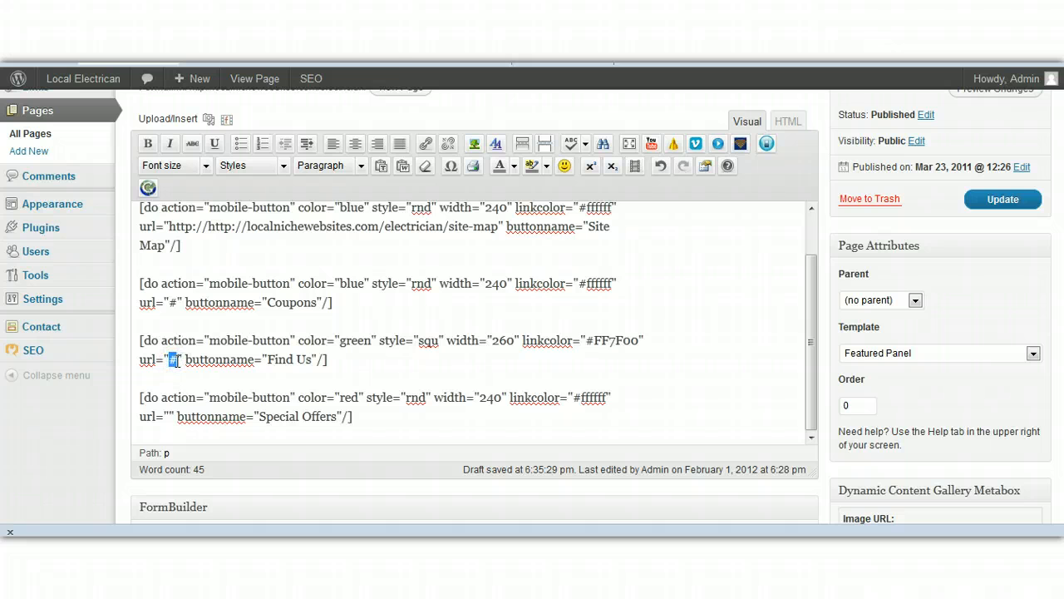
right_click(175, 360)
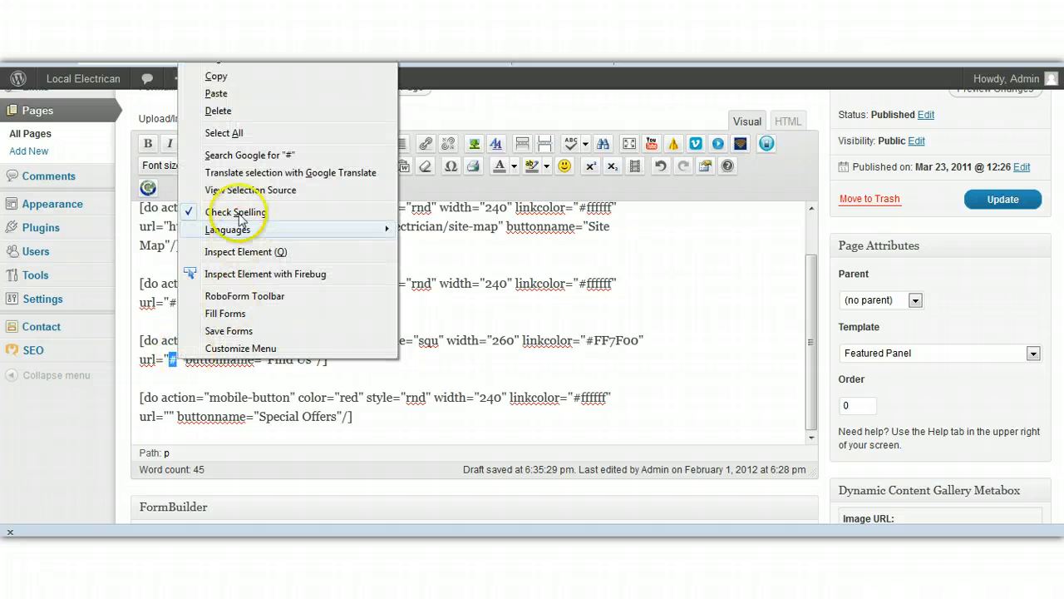
click(222, 94)
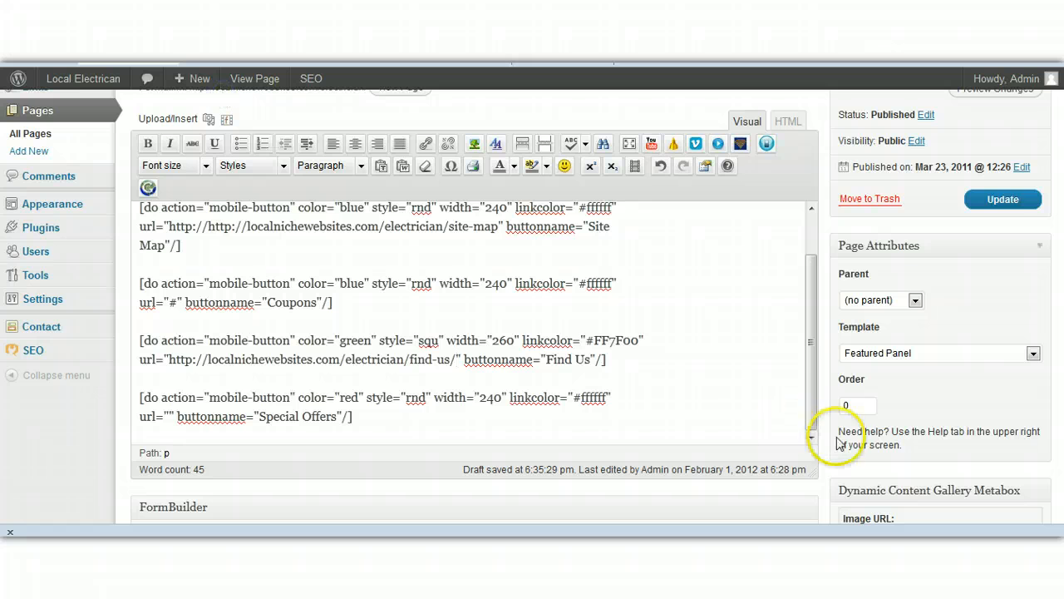
click(1016, 203)
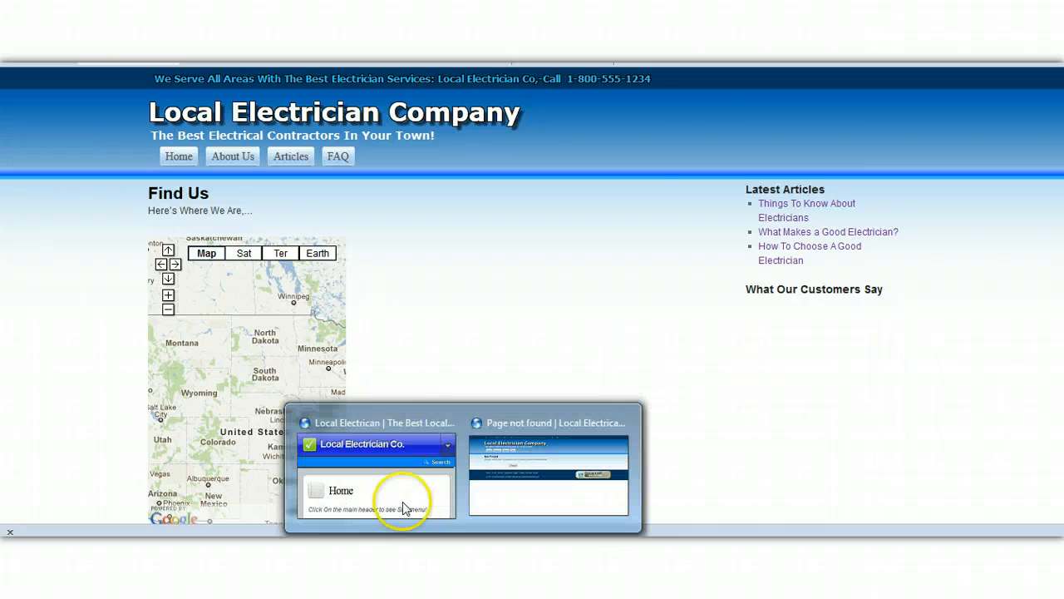
Test the Find Us button in the mobile site preview and examine the linked page's map, search form and contact card, then minimize the preview
click(404, 495)
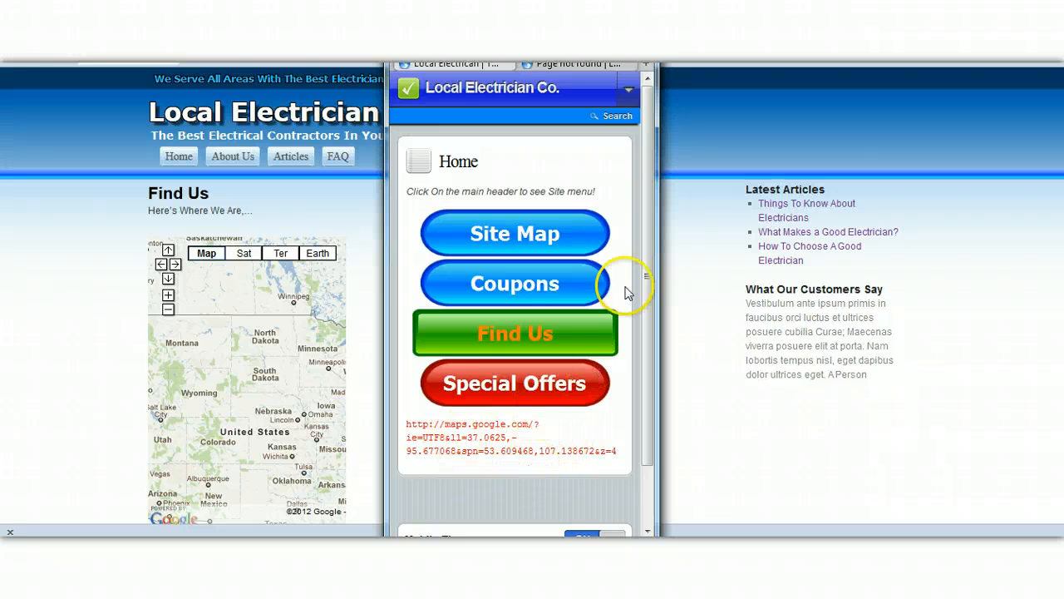
drag(649, 297, 642, 340)
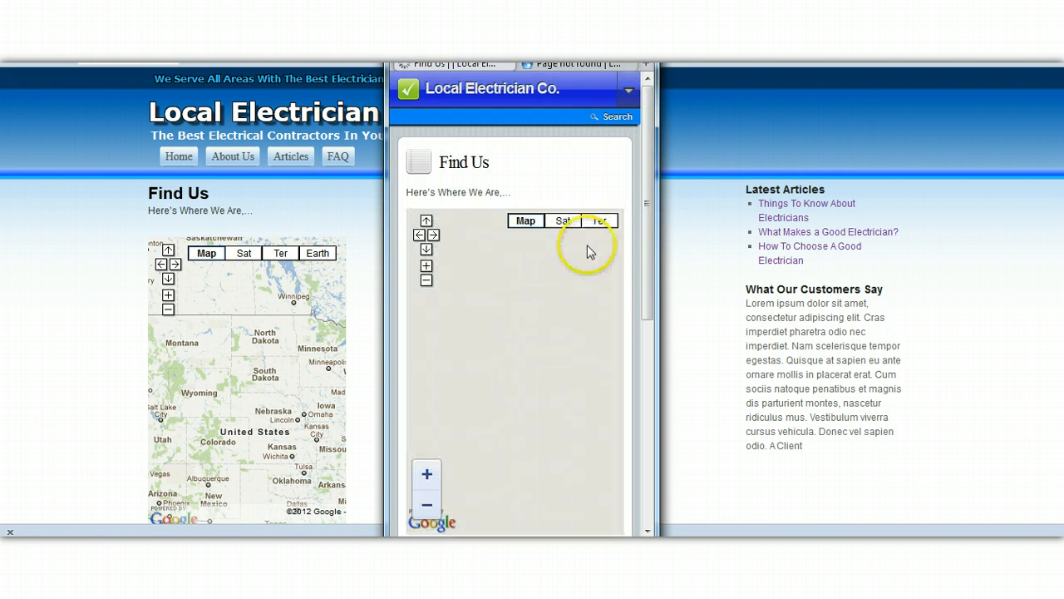
drag(650, 160, 654, 170)
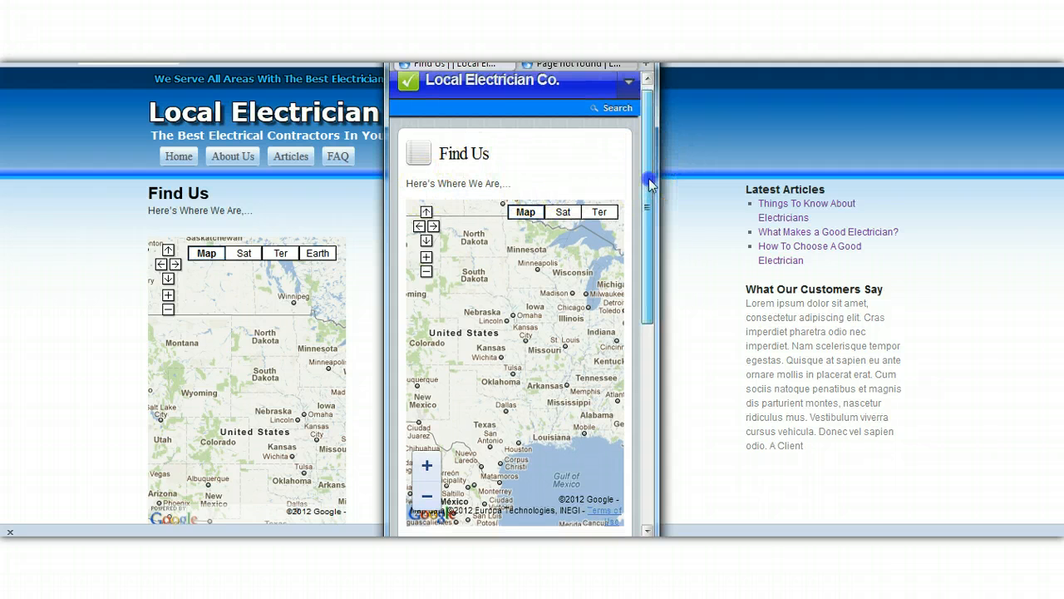
drag(648, 178, 653, 193)
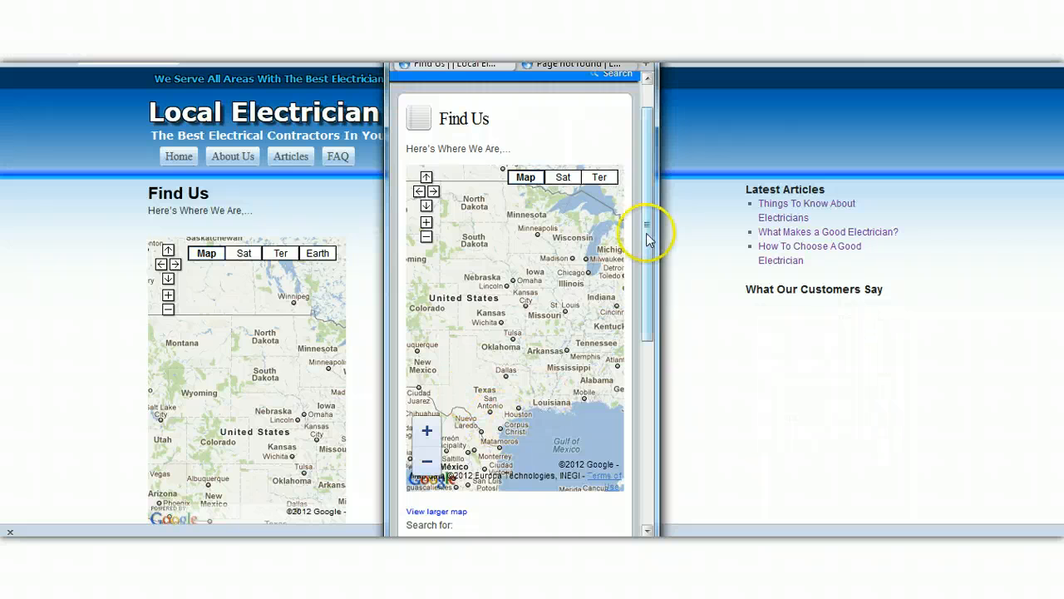
drag(649, 231, 642, 347)
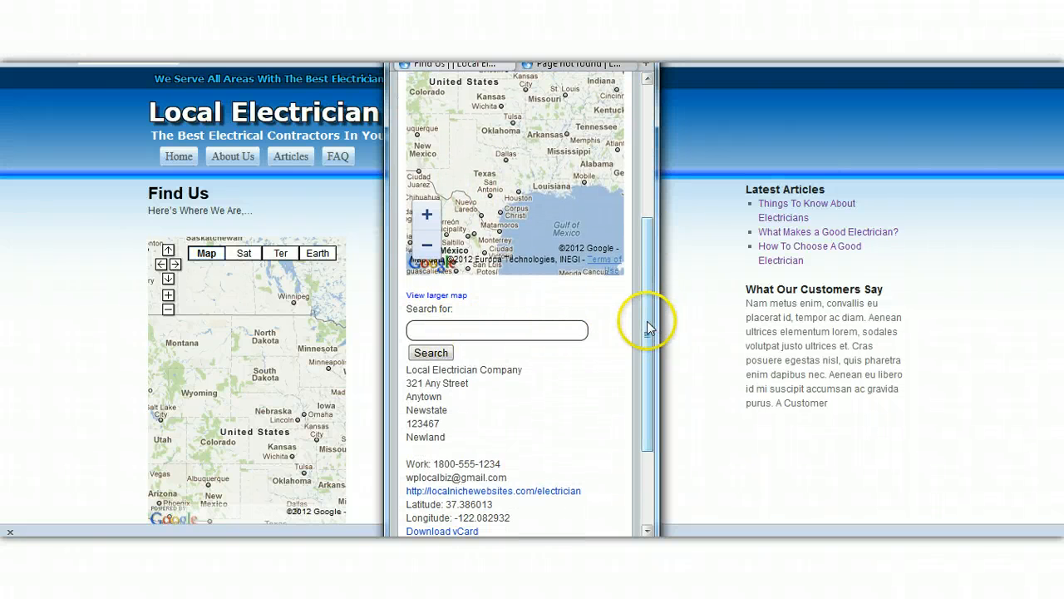
drag(646, 327, 649, 409)
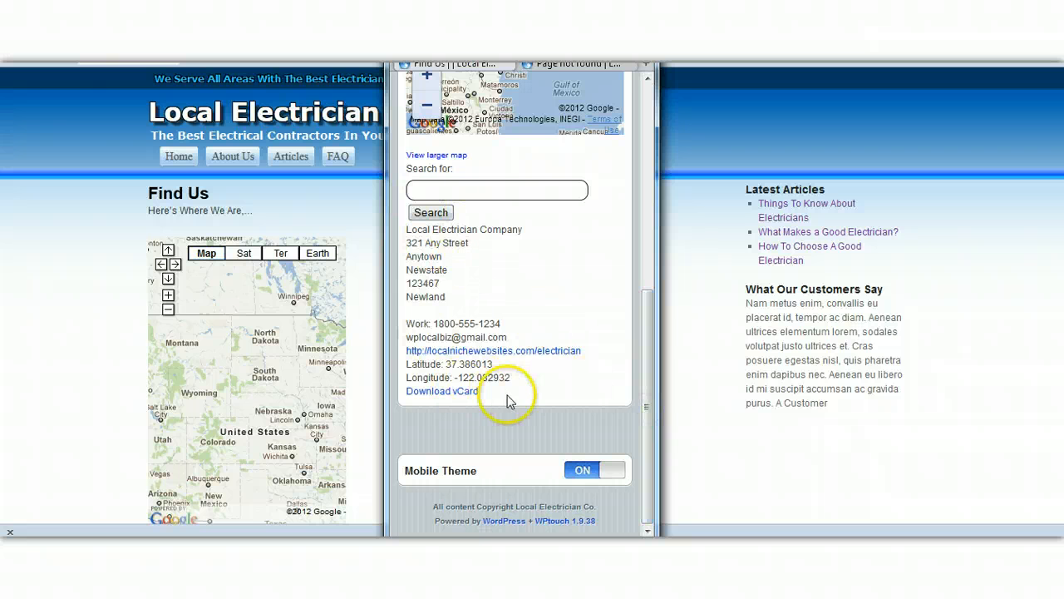
drag(646, 379, 676, 120)
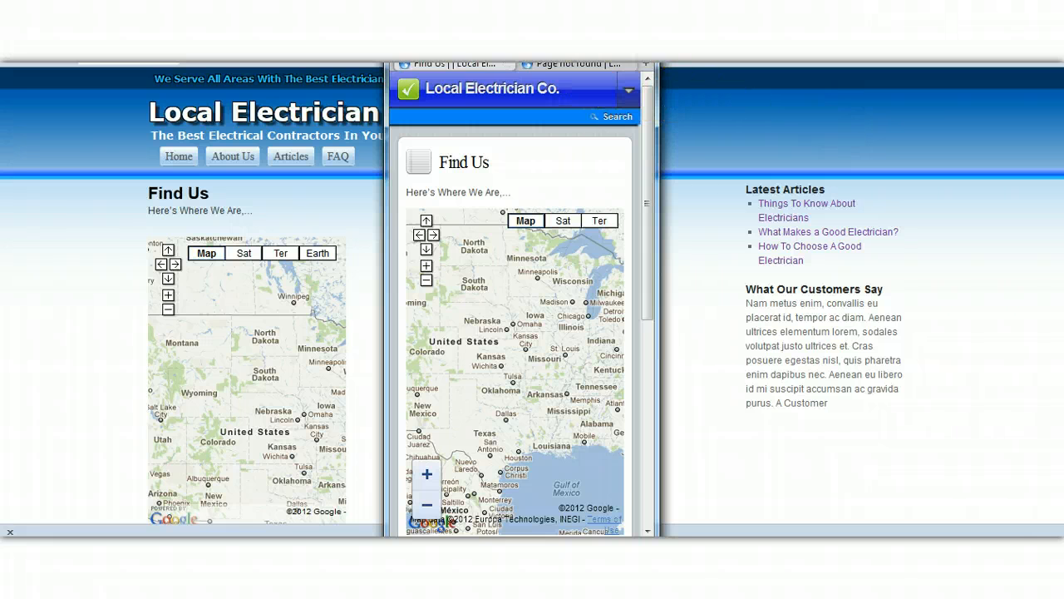
key(super+Down)
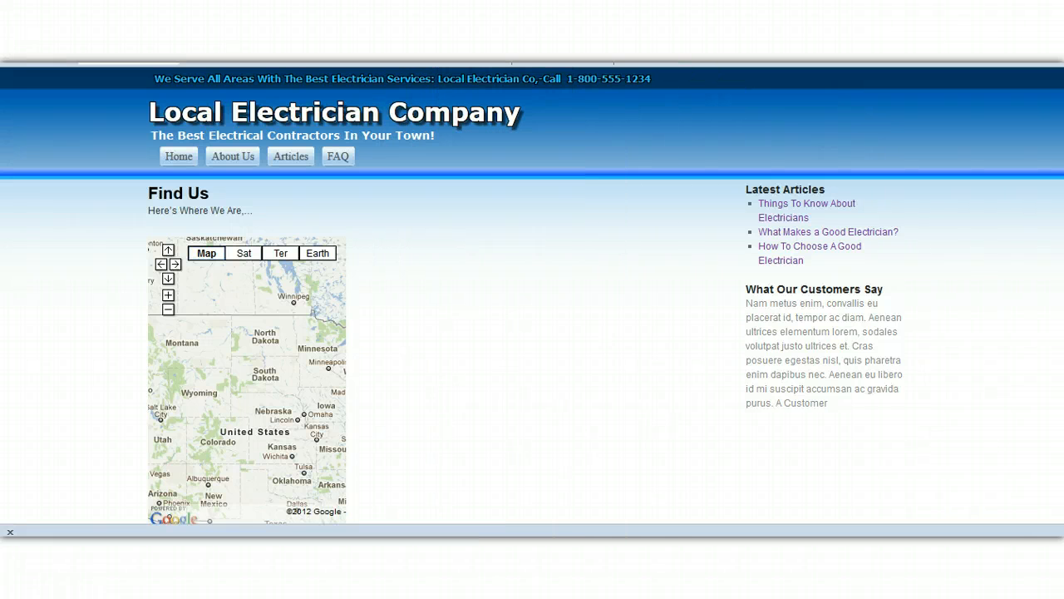